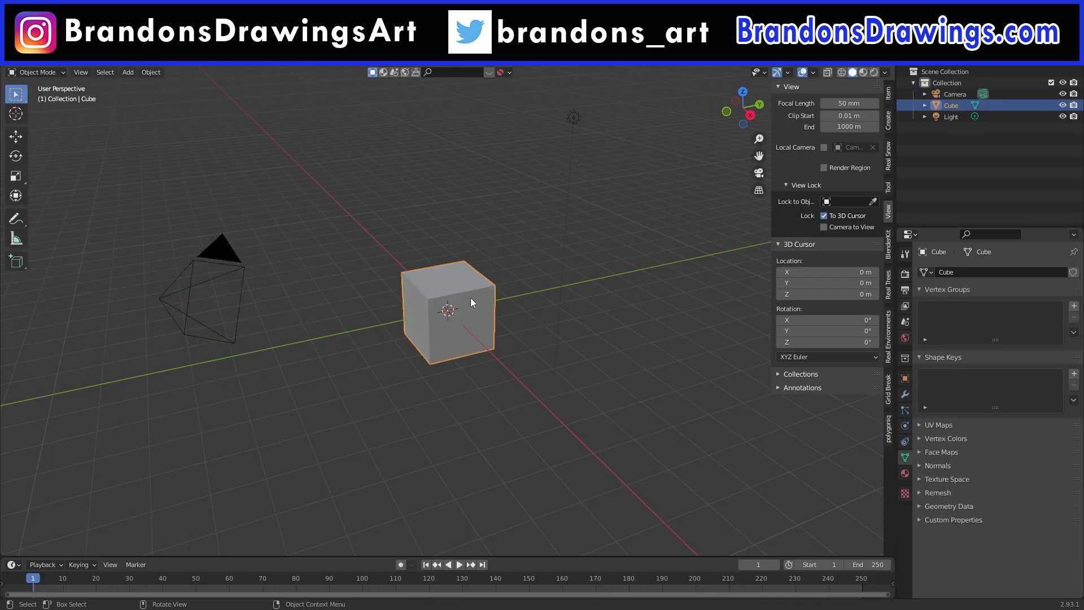
- Replace the default cube with a UV sphere at the world origin and select it
key("x")
left_click(470, 297)
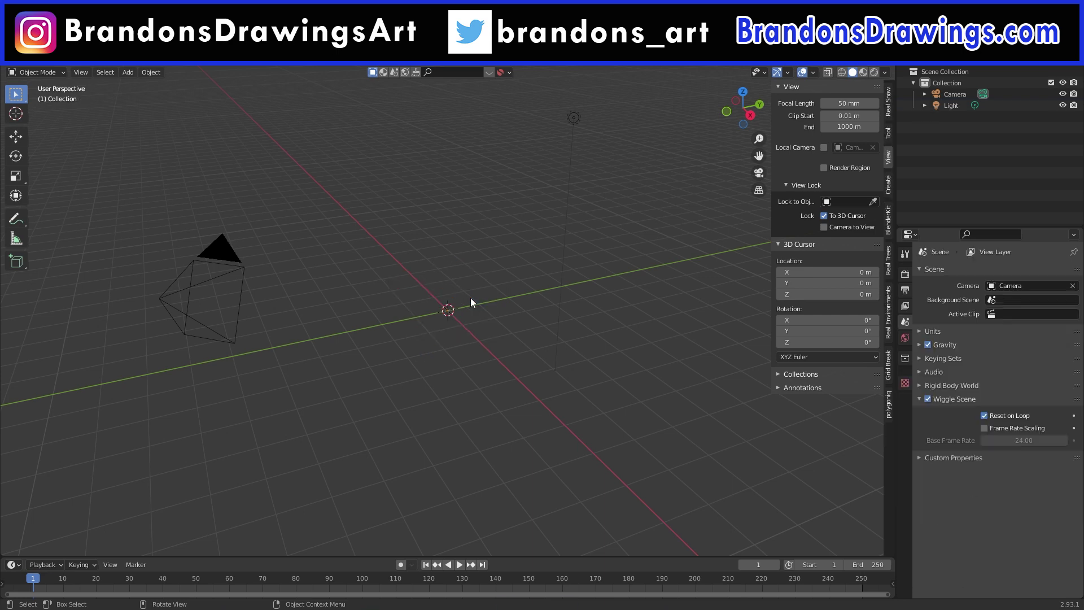
key("shift+a")
mouse_move(470, 297)
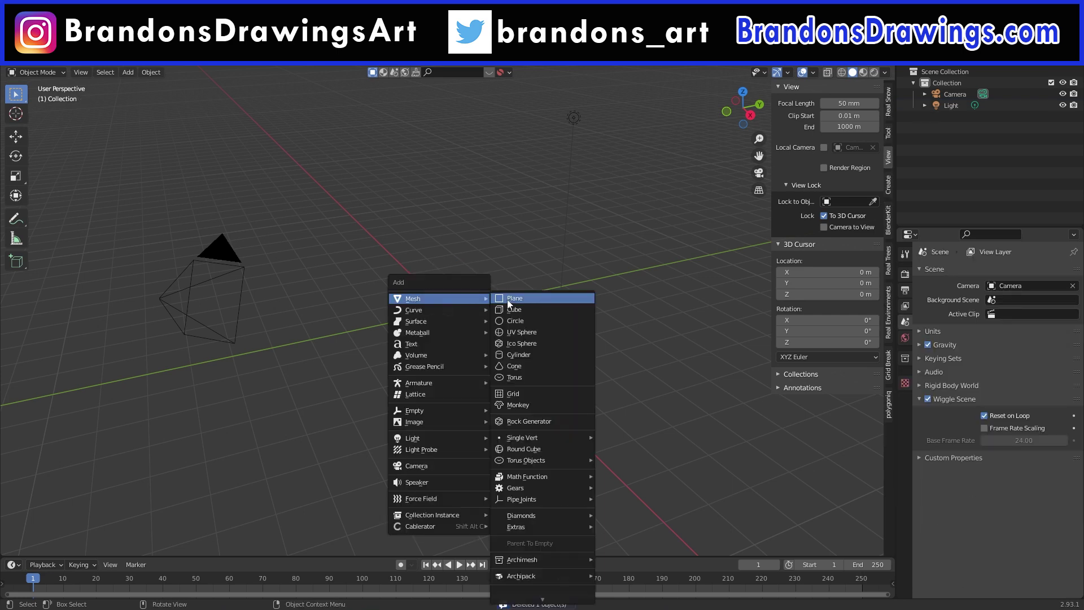
left_click(525, 332)
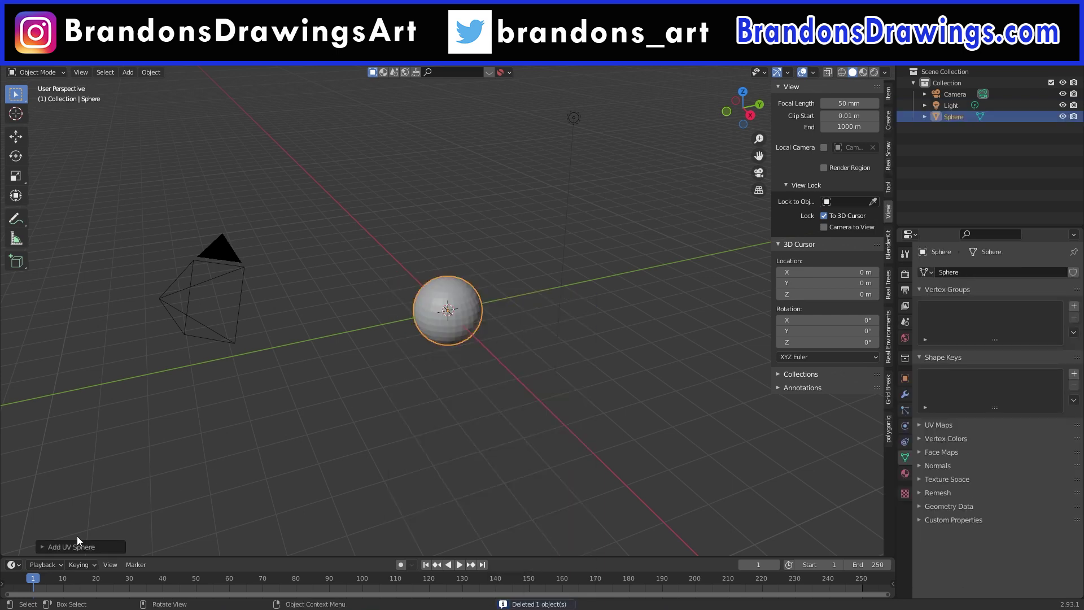
left_click(40, 547)
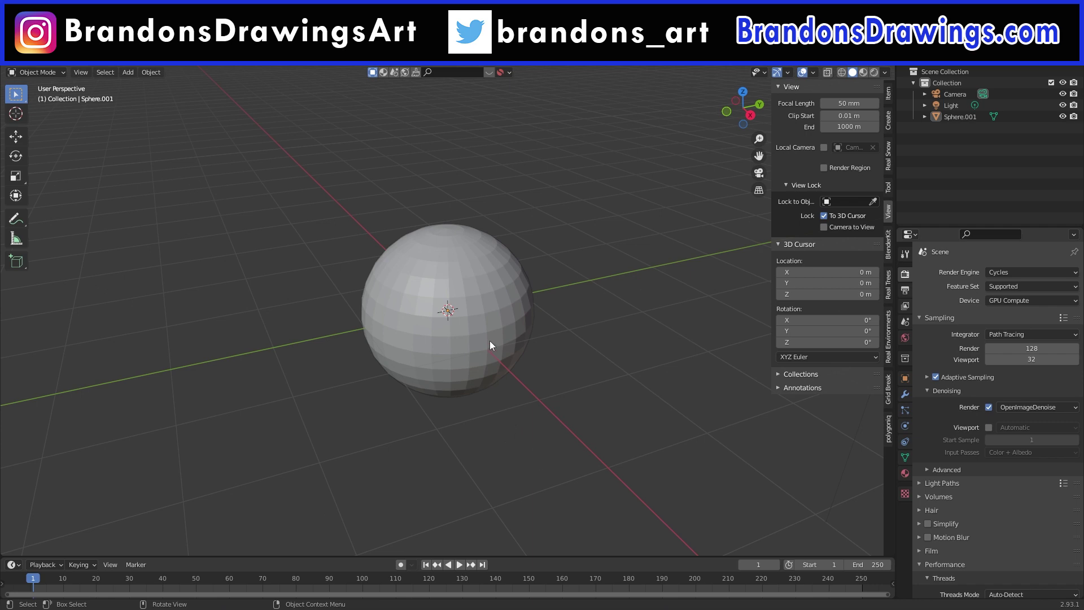
left_click(490, 340)
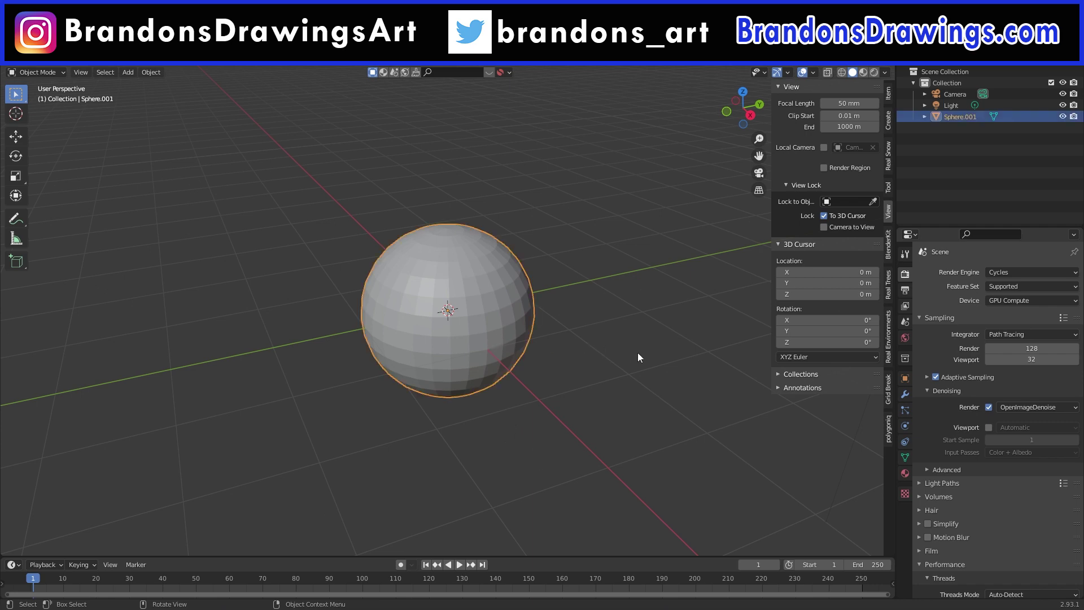
- Add a Build modifier to the sphere and play its face-by-face assembly
left_click(905, 395)
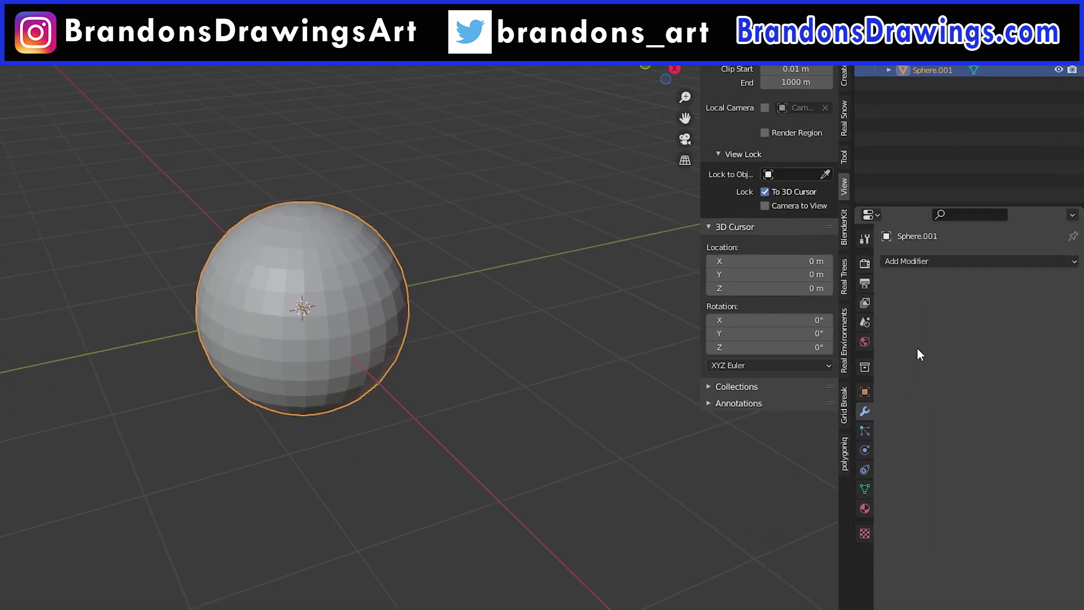
left_click(905, 254)
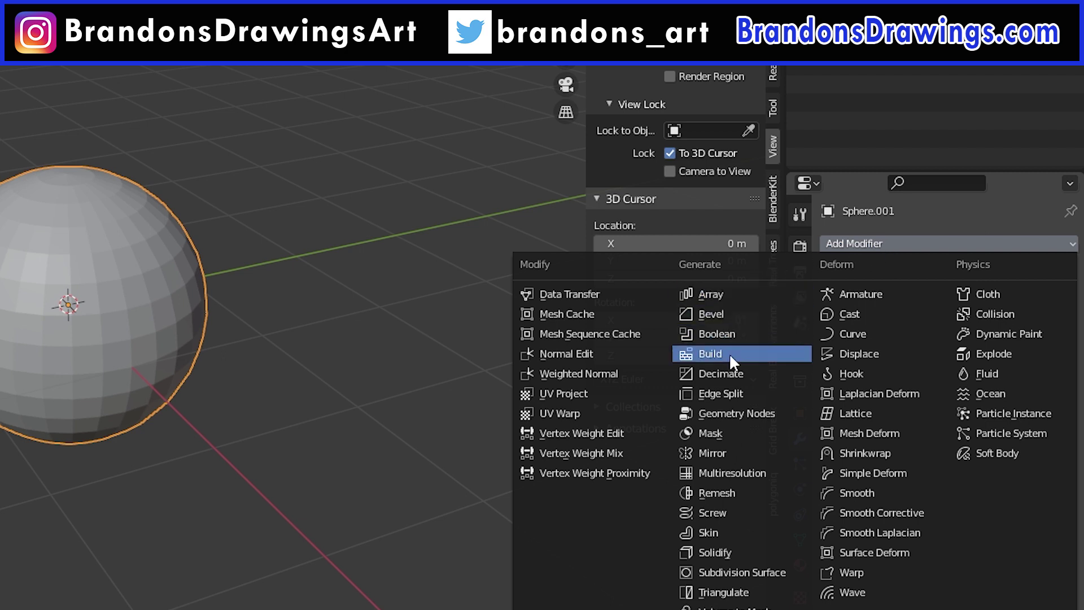
left_click(730, 353)
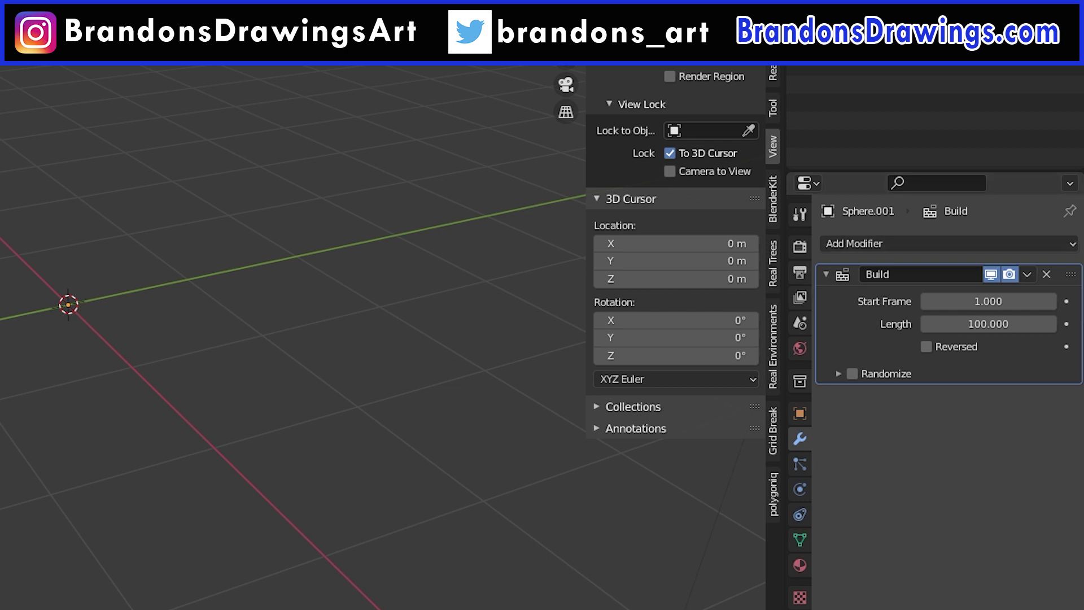
key("space")
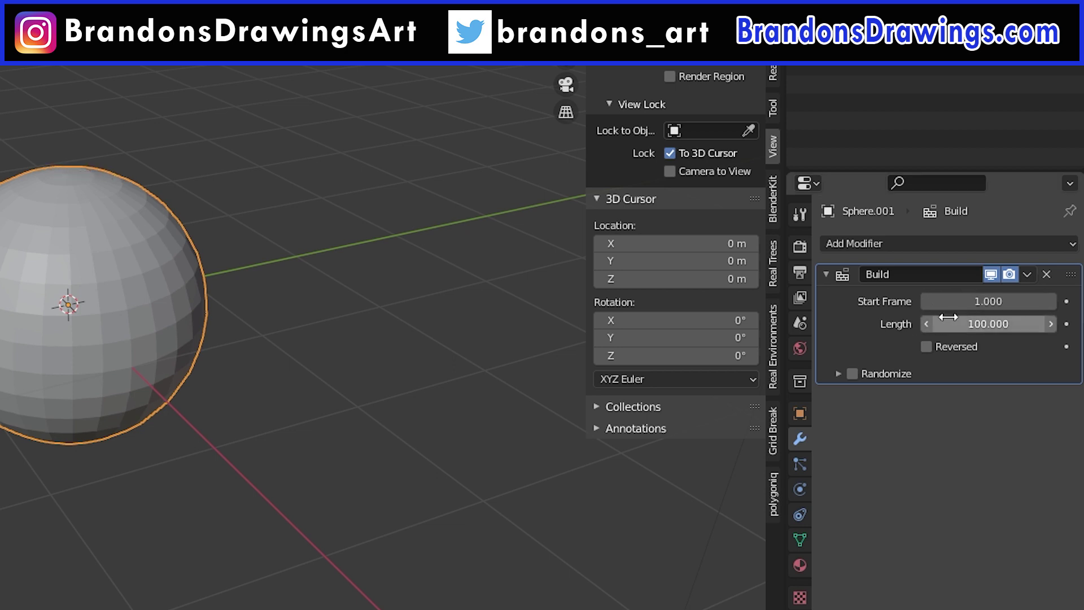
- Set the Build modifier's Start Frame to 50 and tick Reversed
left_click(990, 303)
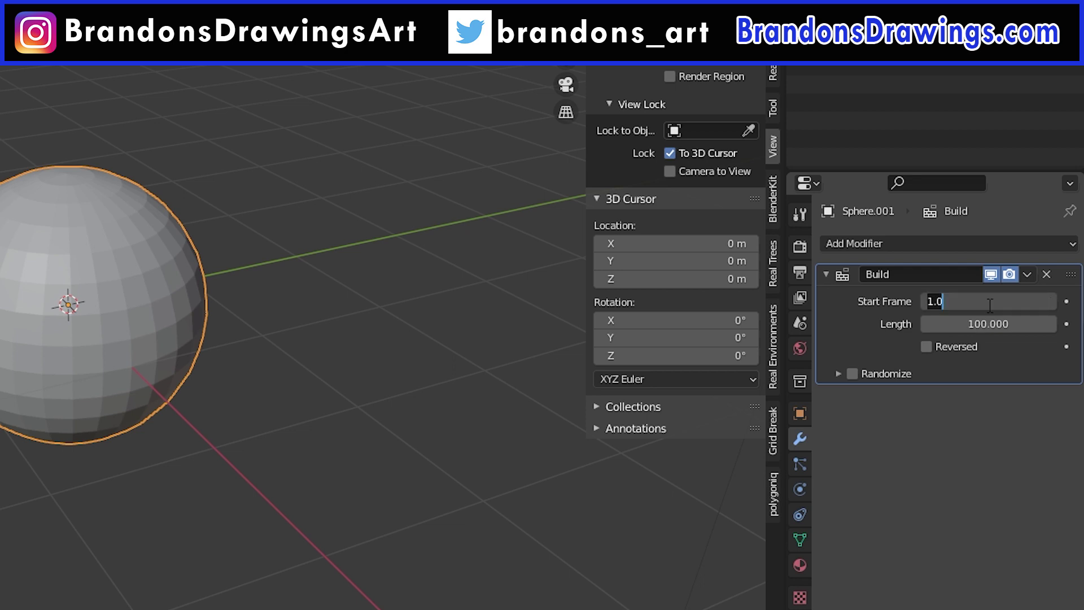
type("50")
key("Return")
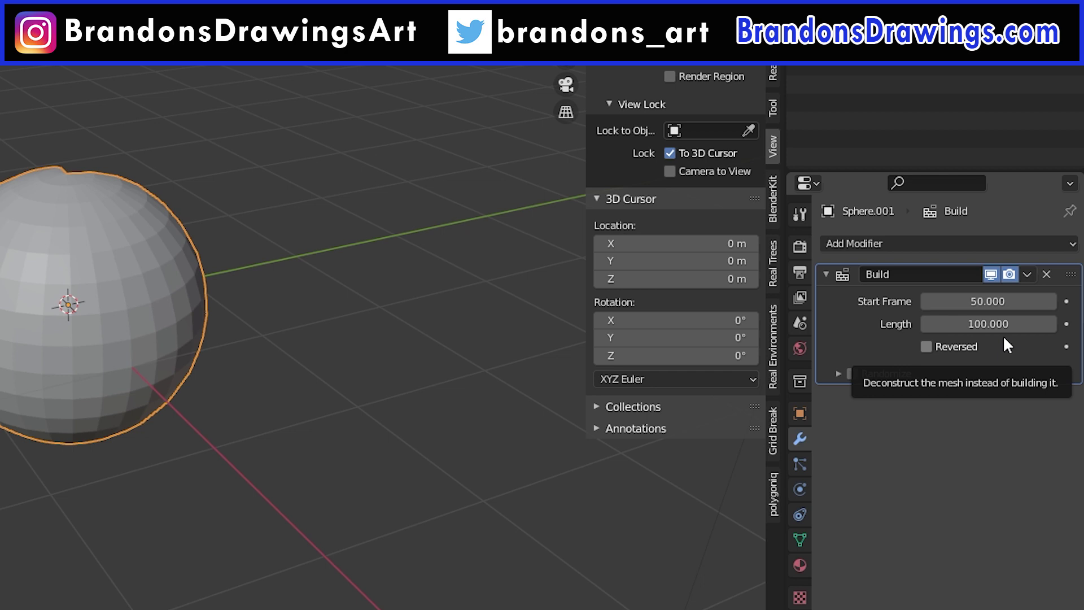
left_click(928, 346)
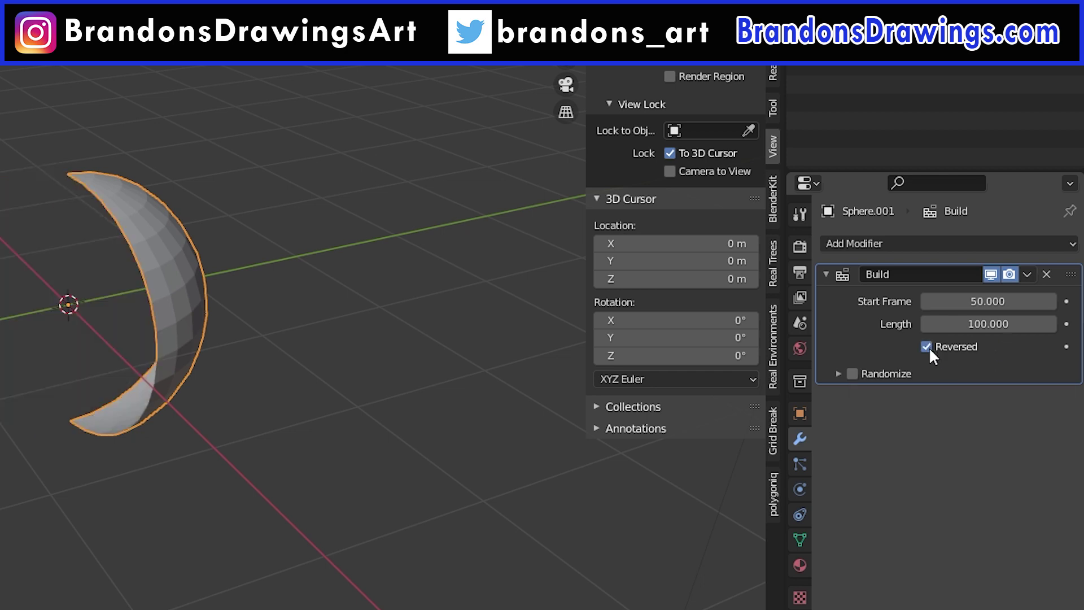
- Turn Reversed back off, enable Randomize and raise its Seed to 4
key("space")
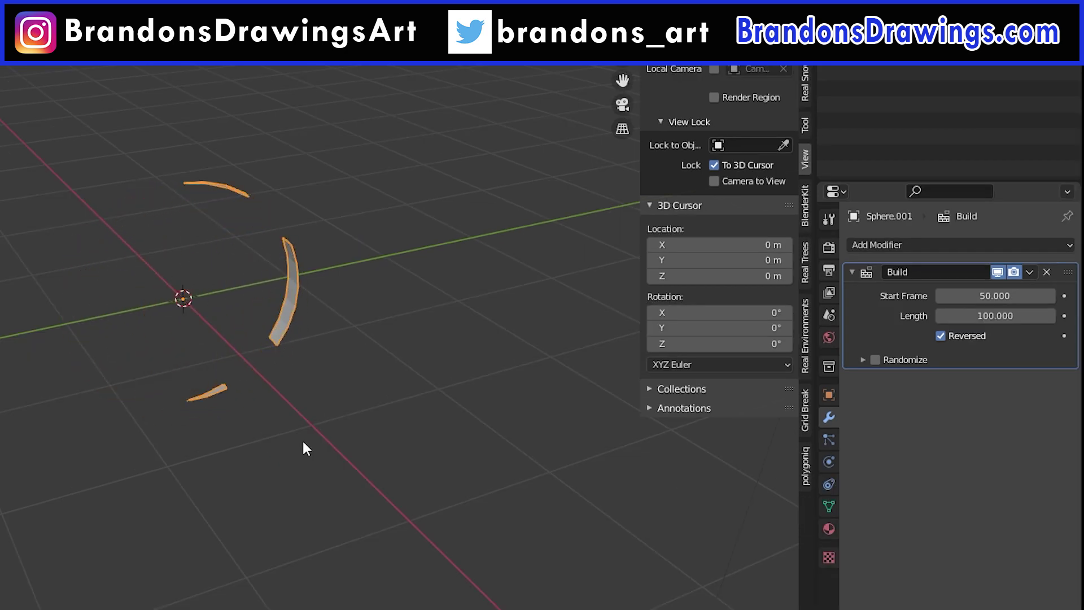
left_click(941, 337)
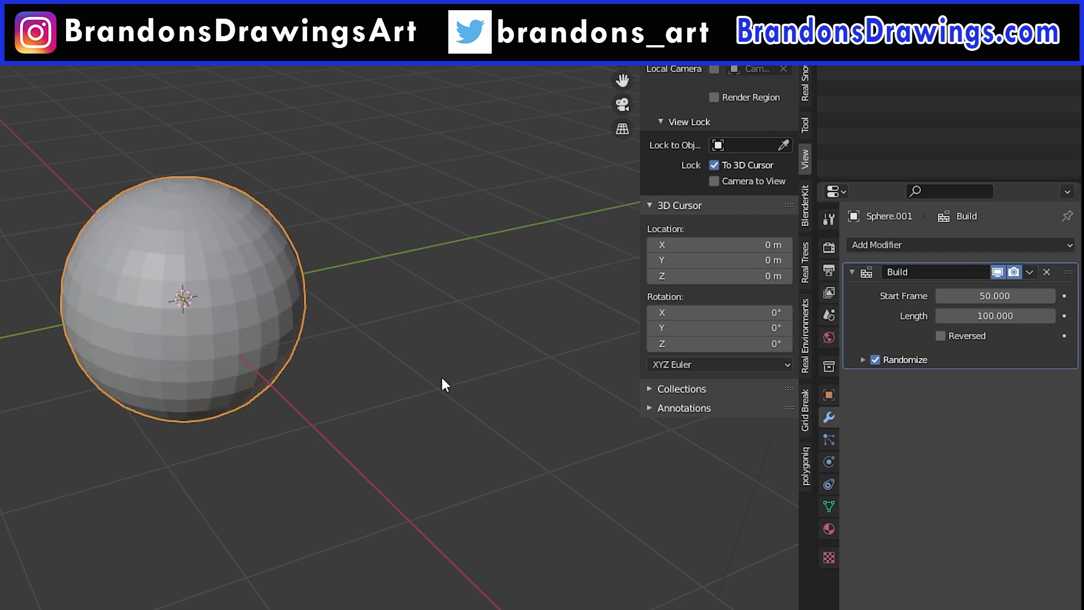
left_click(861, 361)
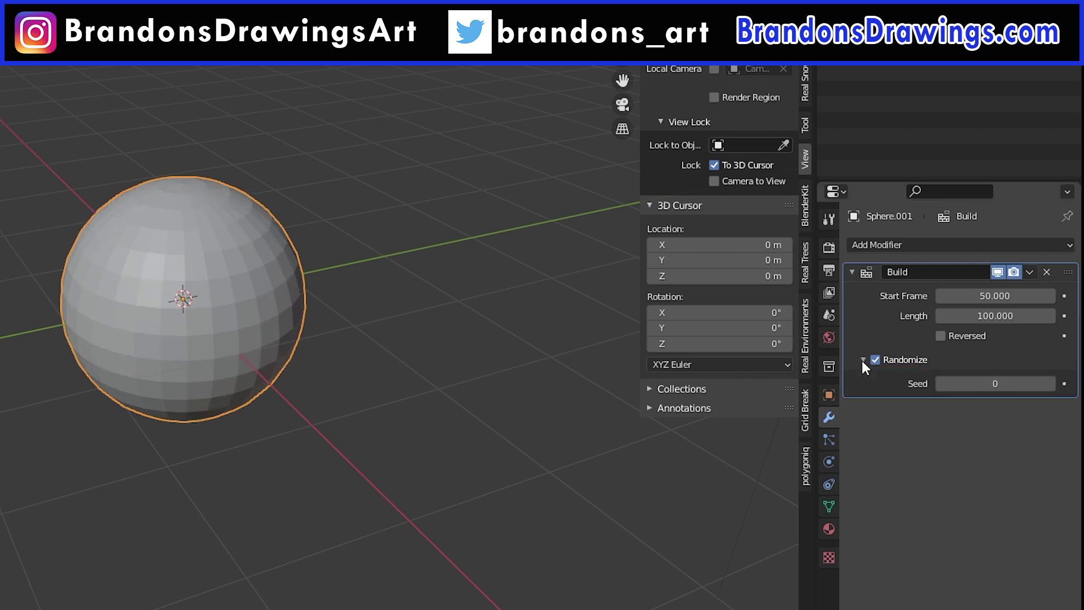
left_click(1051, 384)
left_click(1052, 384)
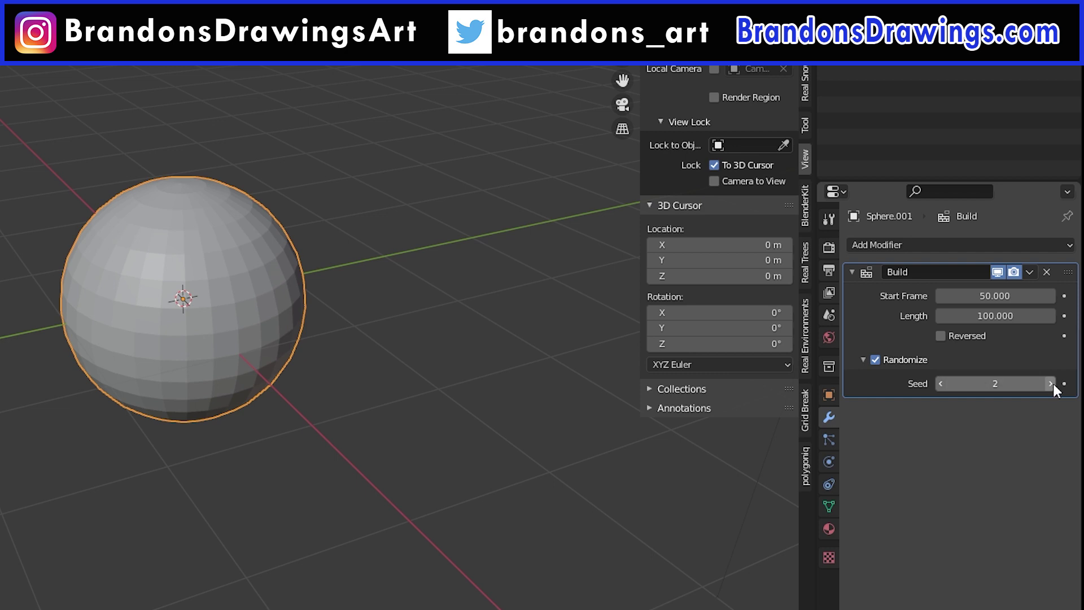
left_click(1052, 384)
left_click(1051, 384)
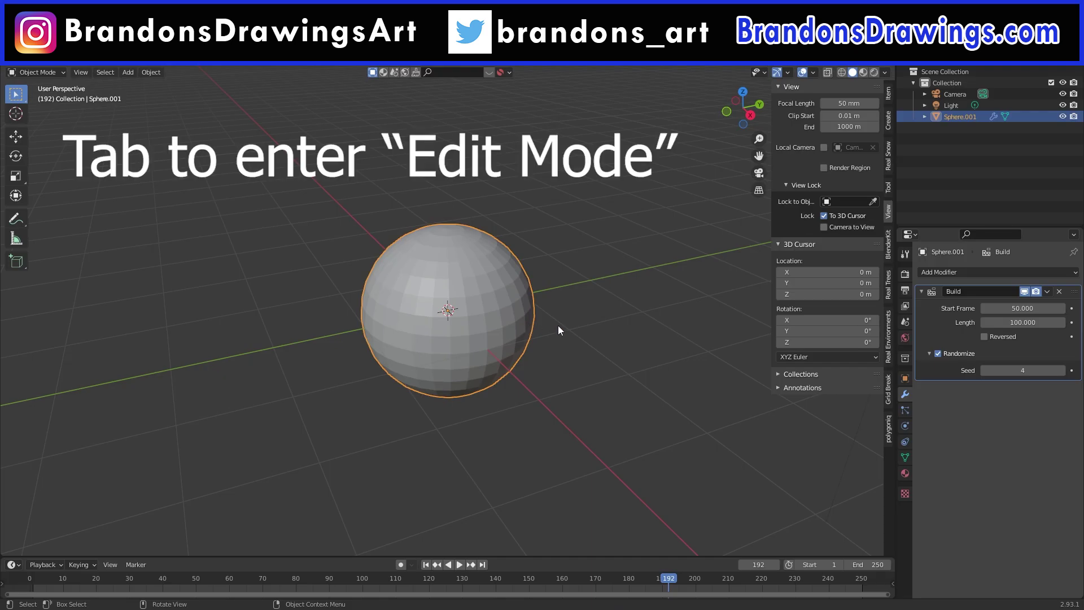
- Enter Edit Mode, select the whole mesh and switch to Face Select mode
key("Tab")
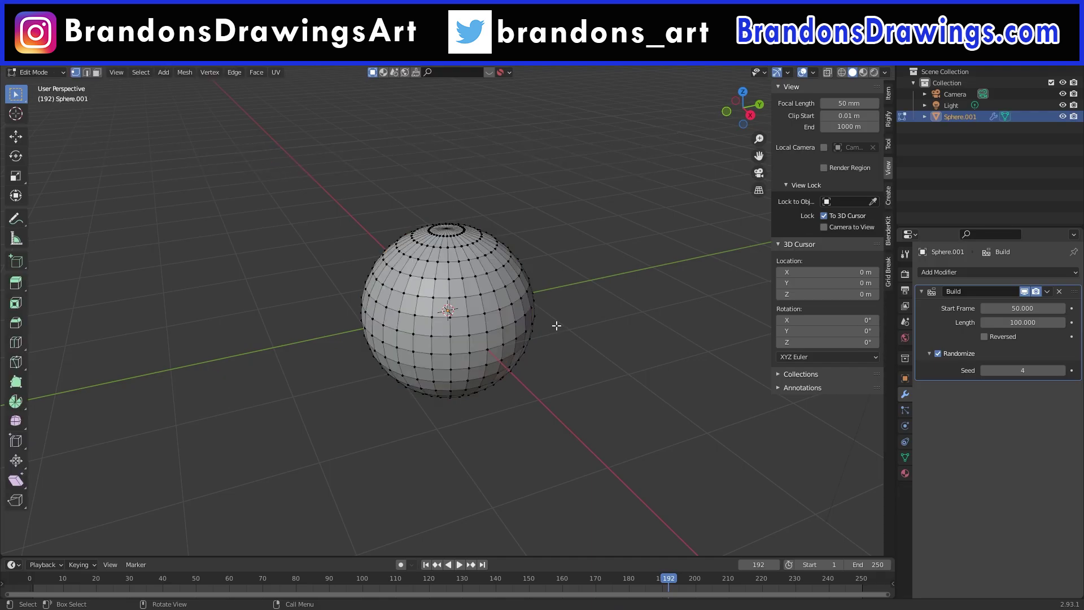
key("a")
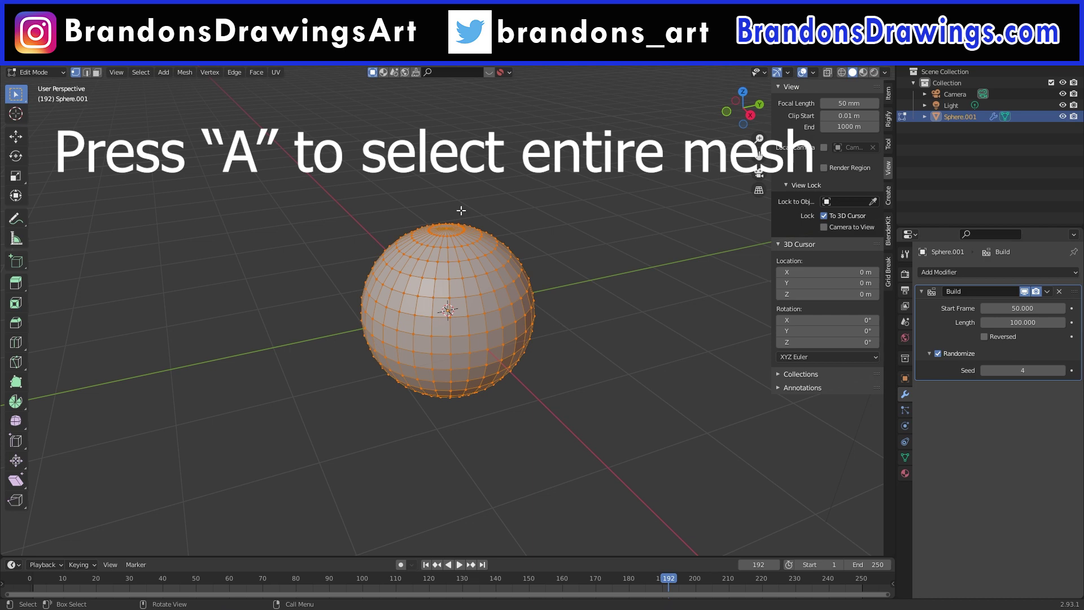
left_click(97, 76)
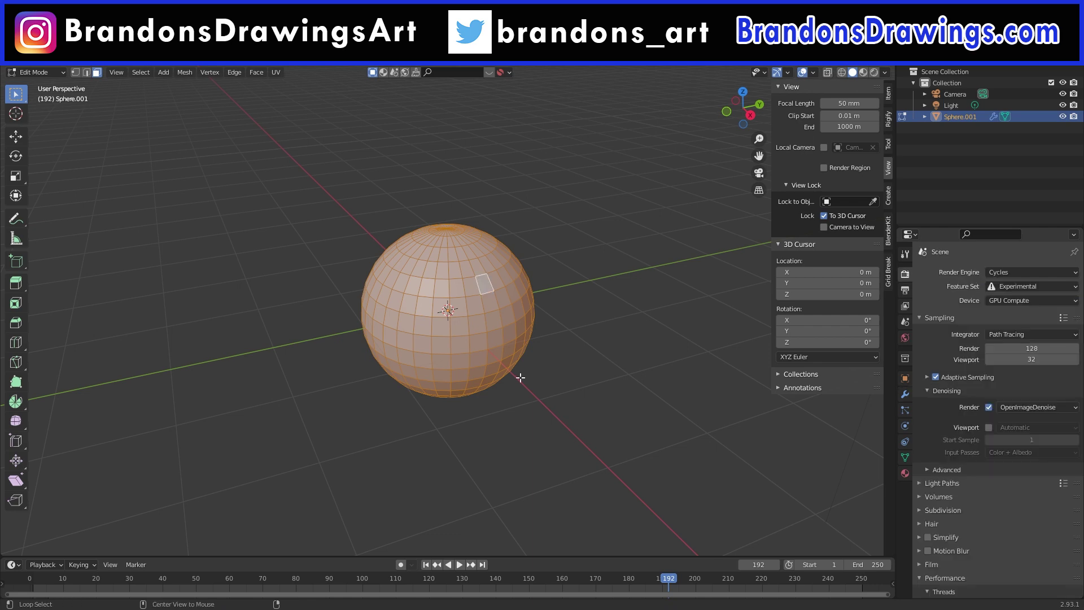
- Deselect everything, pick a few individual faces, then reselect all faces
key("alt+a")
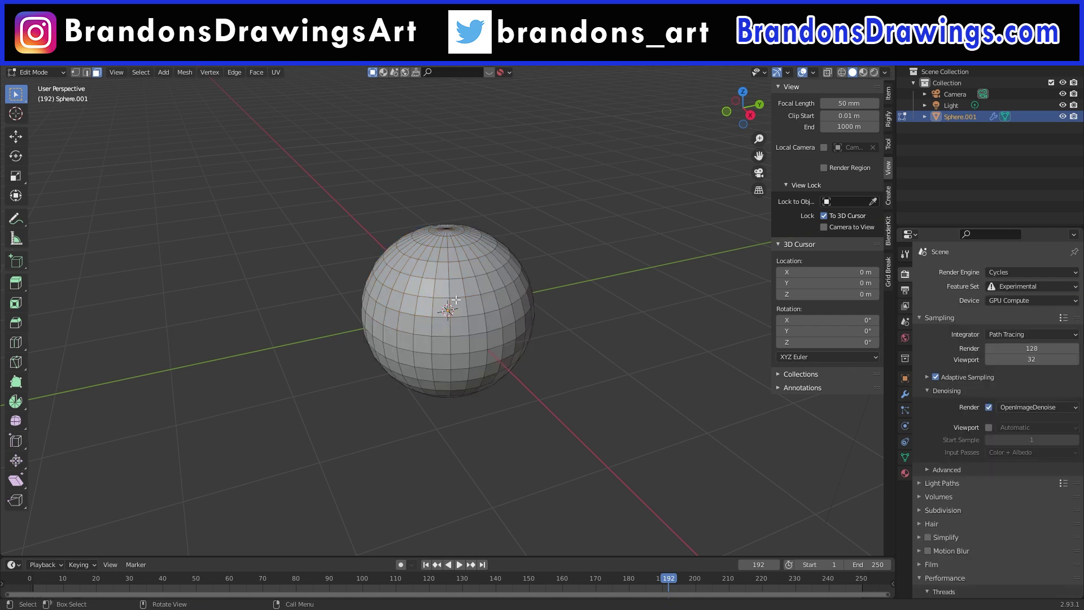
left_click(442, 291)
left_click(454, 290)
left_click(478, 287)
left_click(490, 284)
left_click(492, 282)
key("a")
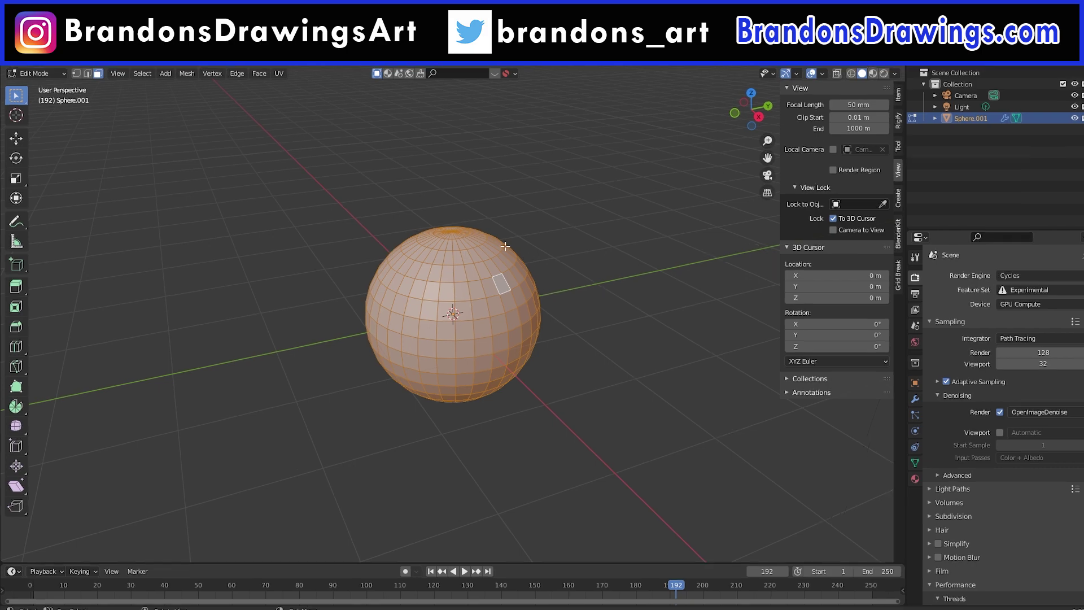
- Sort the sphere's faces by View Z Axis using Mesh > Sort Elements
left_click(185, 73)
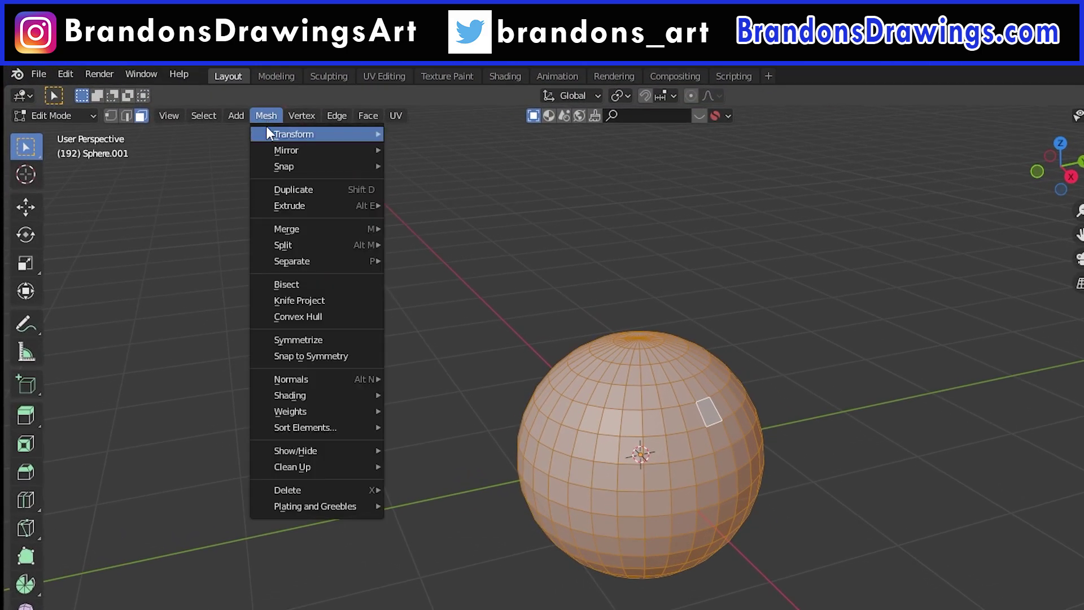
mouse_move(326, 431)
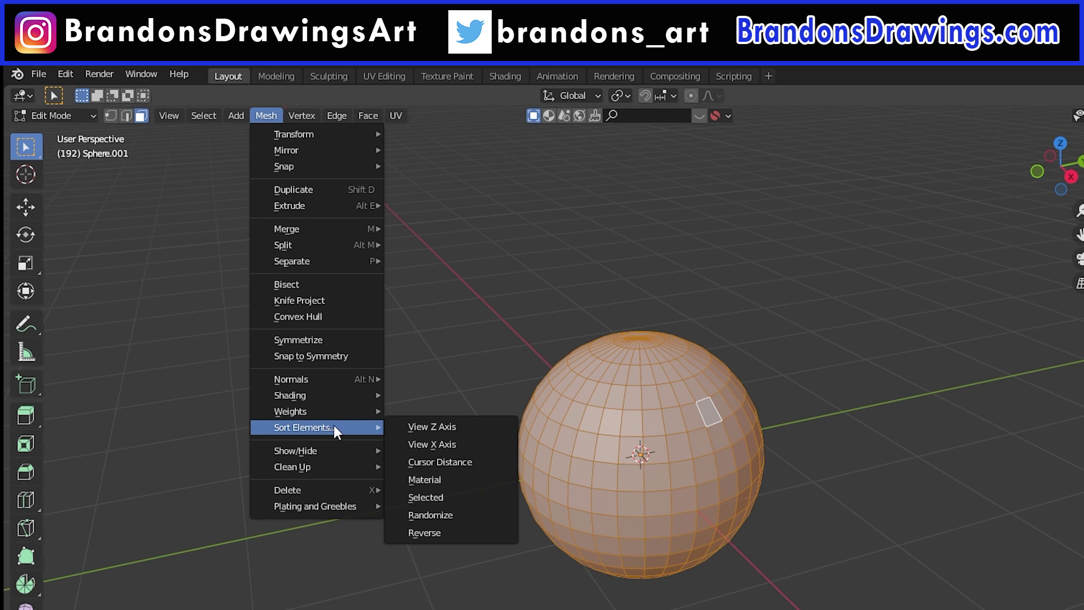
left_click(448, 425)
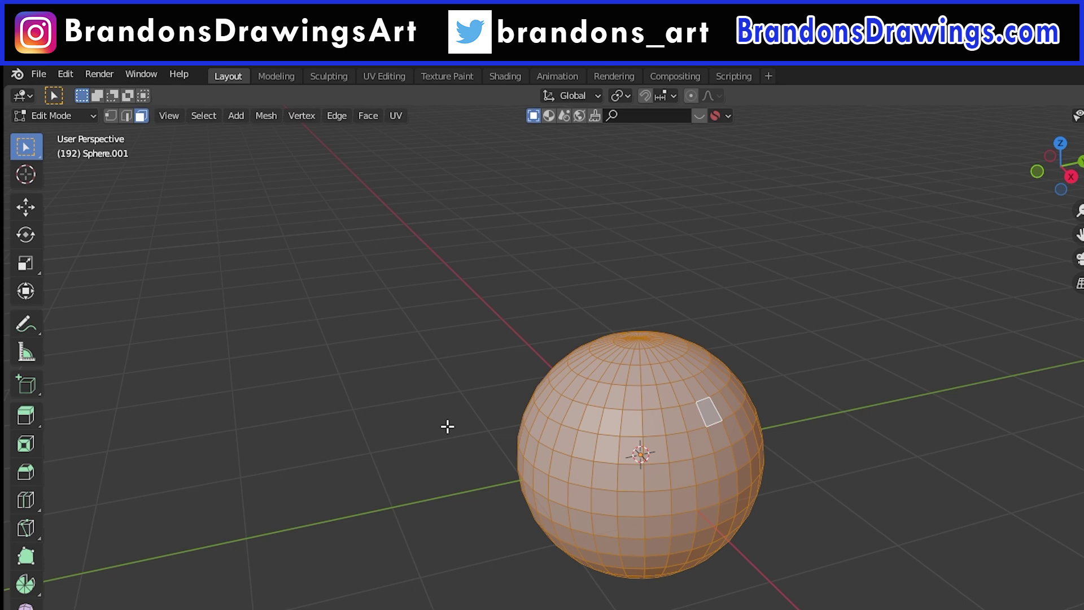
- Preview the build in Object Mode while orbiting, then return to Edit Mode
key("Tab")
key("space")
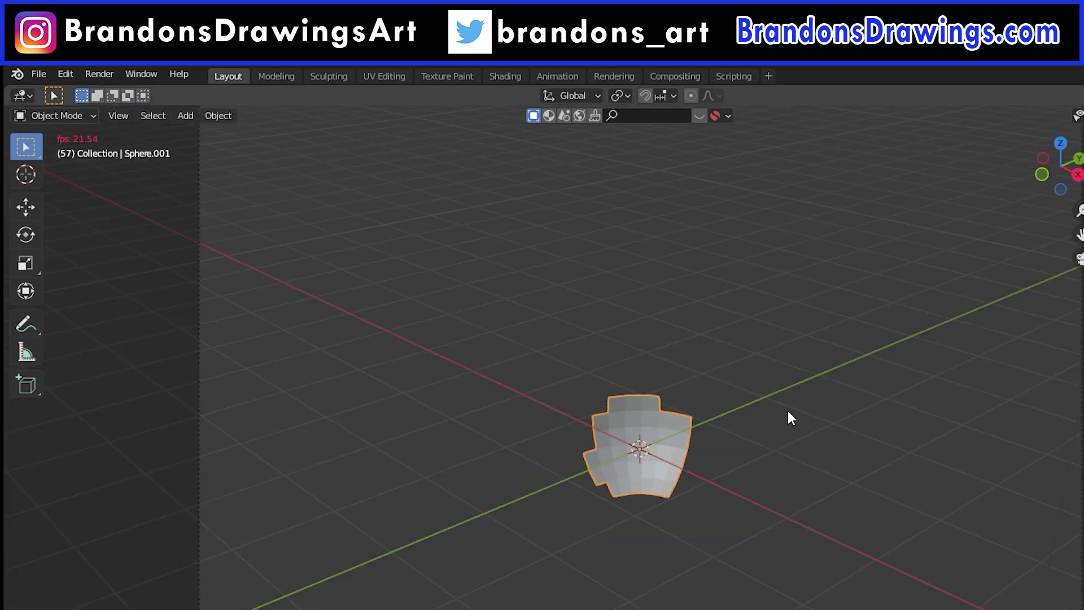
mouse_move(788, 409)
middle_mouse_down()
mouse_move(878, 420)
mouse_move(1011, 394)
mouse_move(777, 417)
middle_mouse_up()
key("space")
key("Tab")
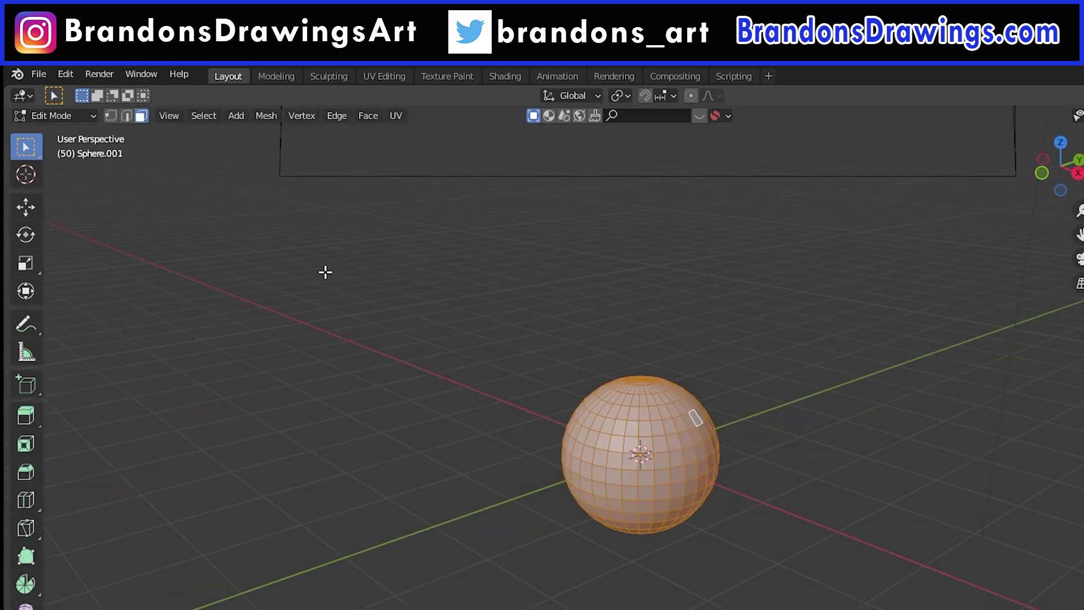
- Reverse the face order with Sort Elements > Reverse, preview the build, and return to Edit Mode
left_click(269, 117)
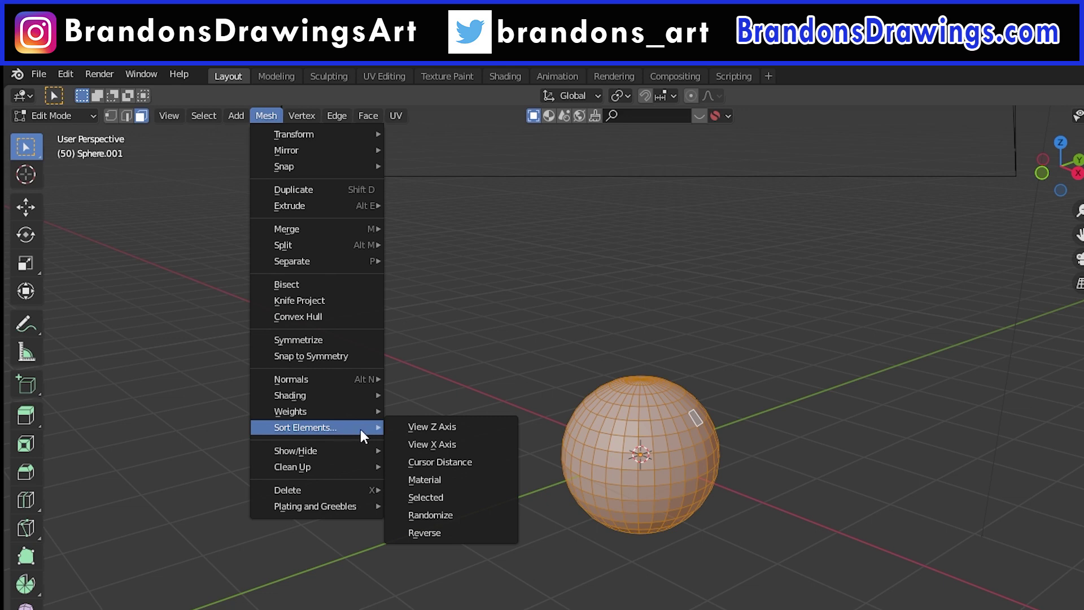
left_click(462, 536)
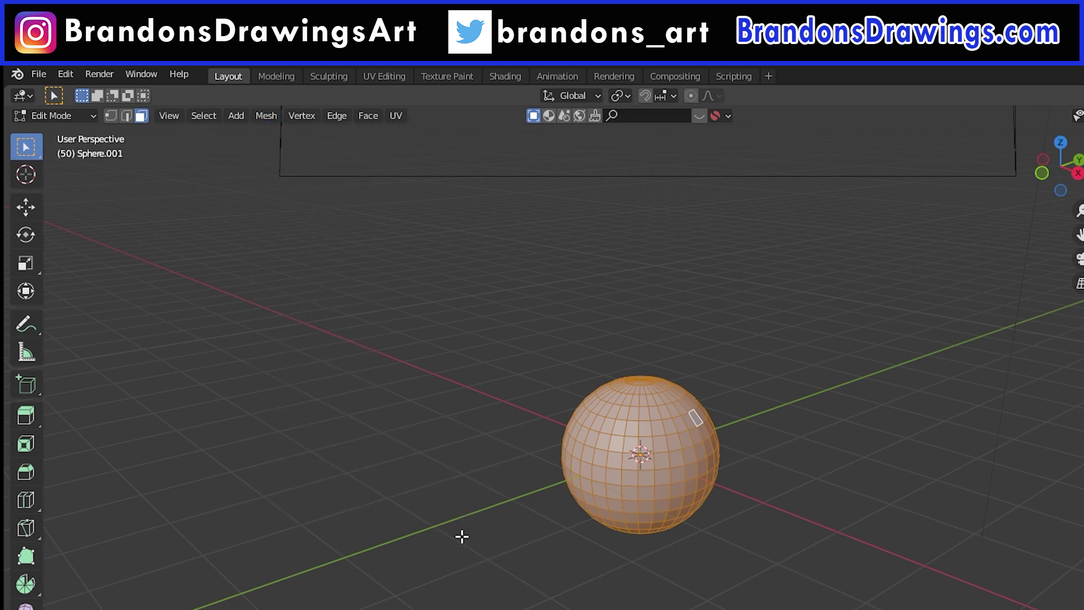
key("Tab")
key("space")
middle_click_drag(735, 607, 802, 608)
key("Escape")
key("Tab")
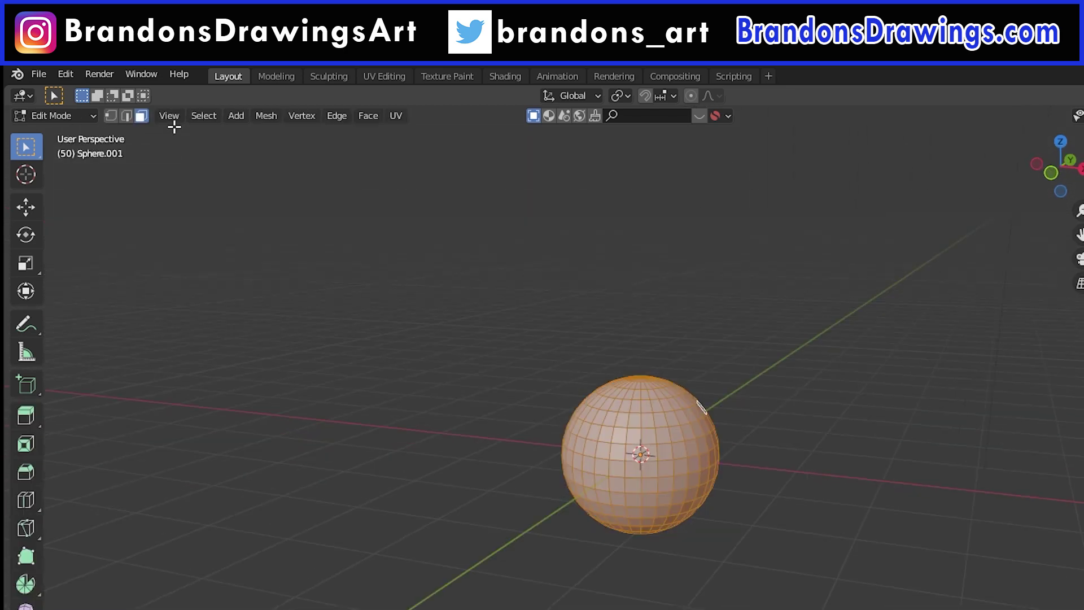
- Sort the faces by View X Axis and preview the resulting build
left_click(272, 115)
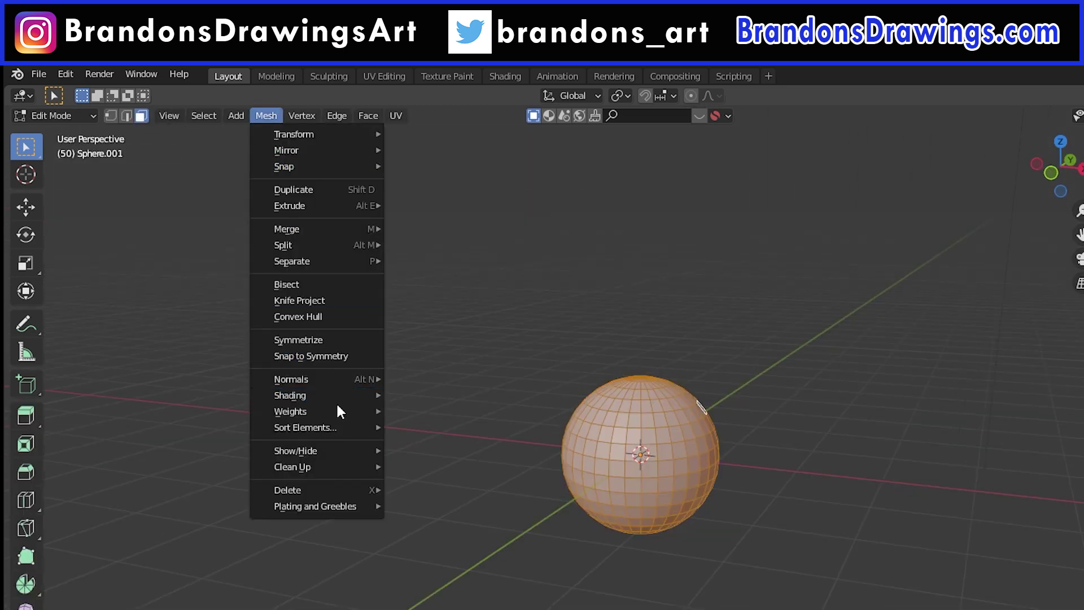
mouse_move(366, 428)
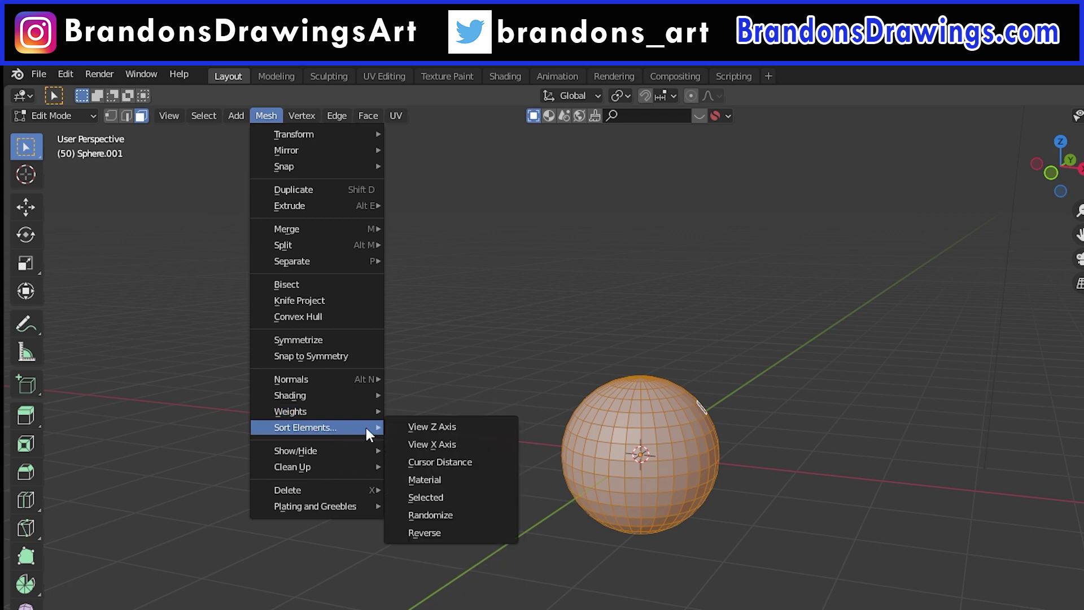
left_click(460, 445)
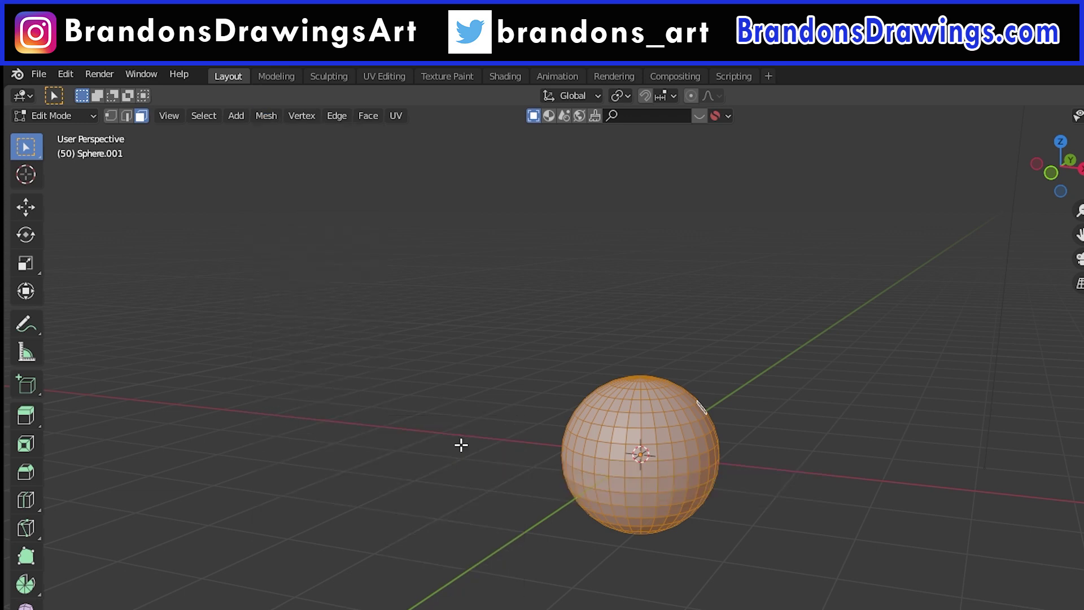
key("Tab")
key("space")
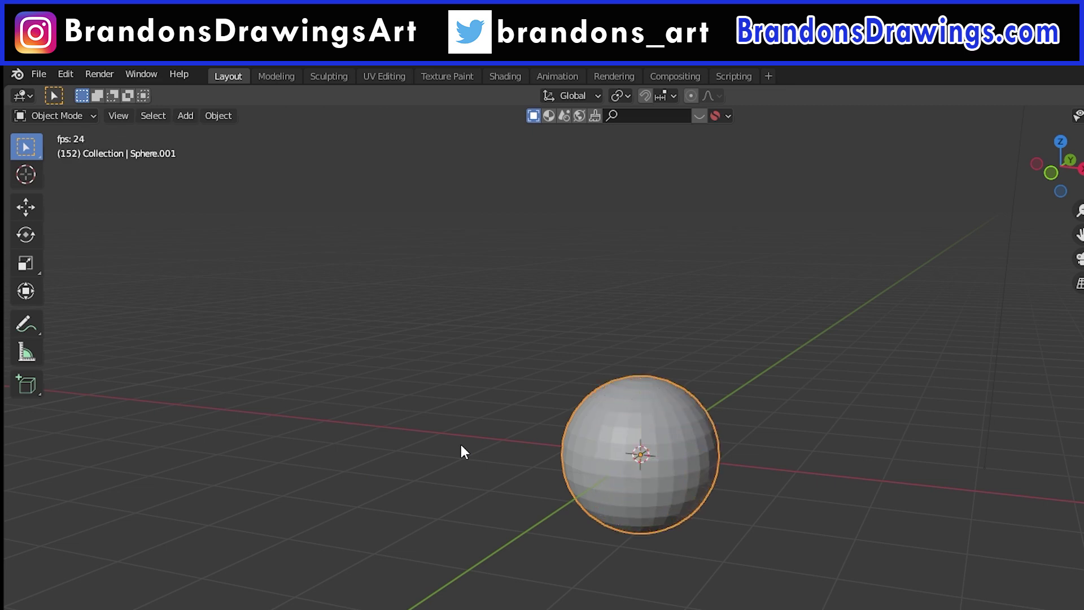
key("space")
key("Tab")
- Reverse that View X Axis face order and preview the build again
left_click(266, 115)
mouse_move(309, 429)
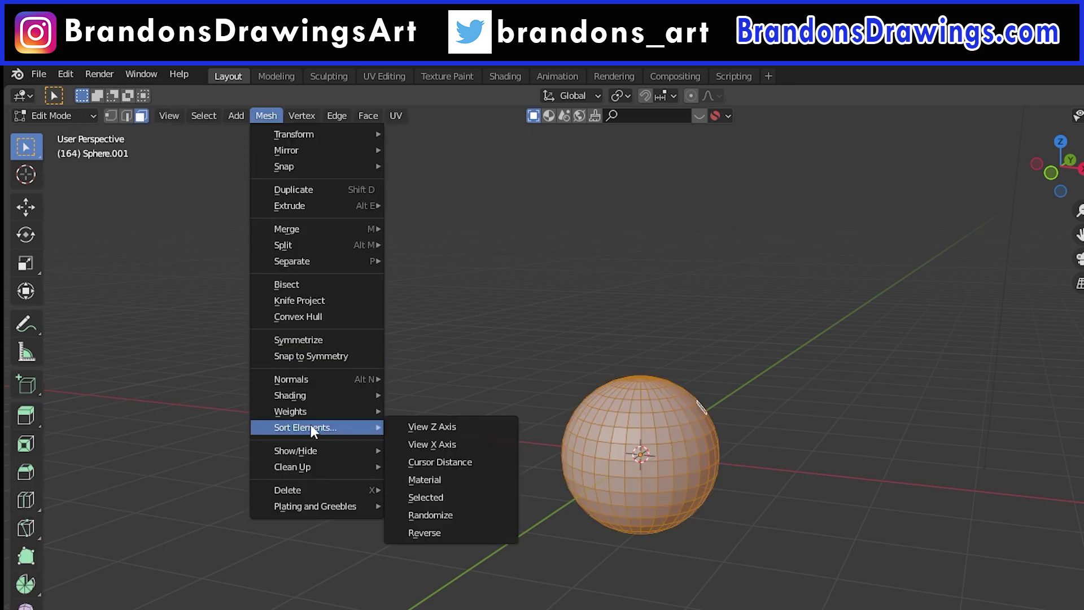
left_click(435, 532)
key("Tab")
key("space")
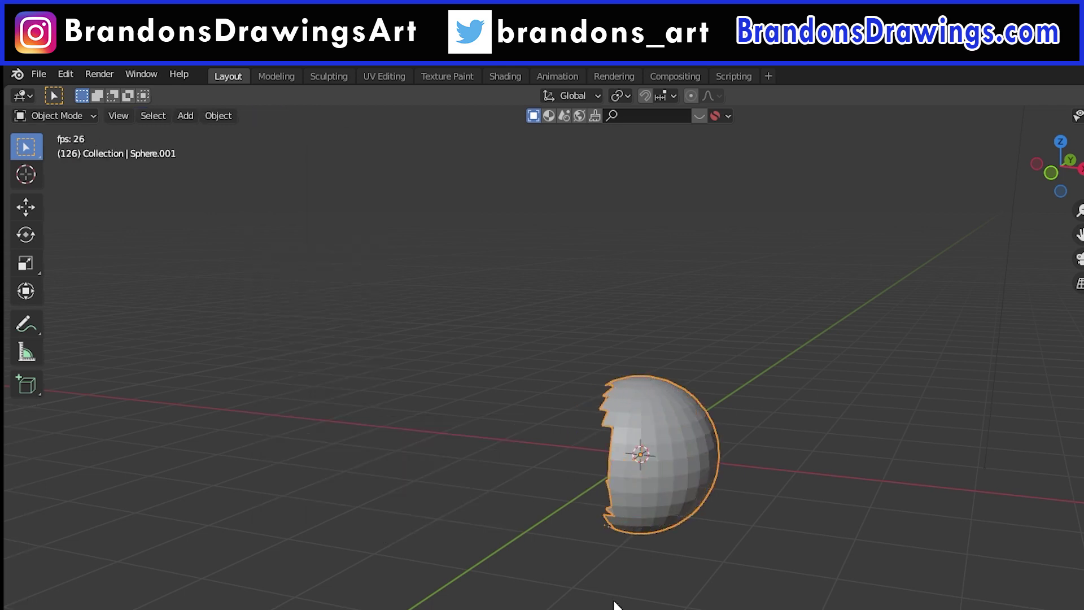
key("space")
key("Tab")
left_click(266, 117)
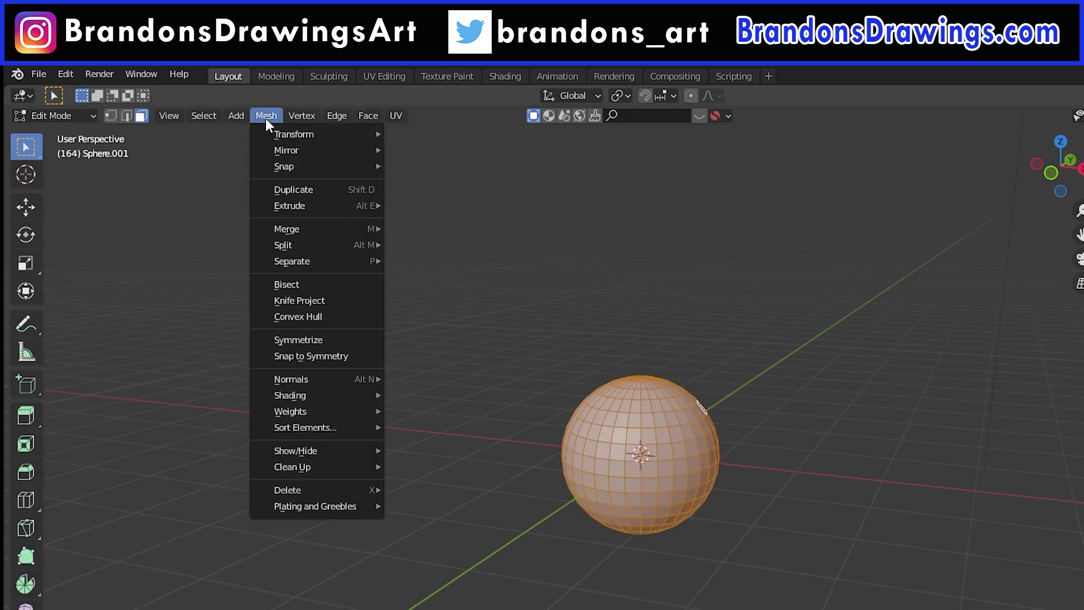
mouse_move(314, 428)
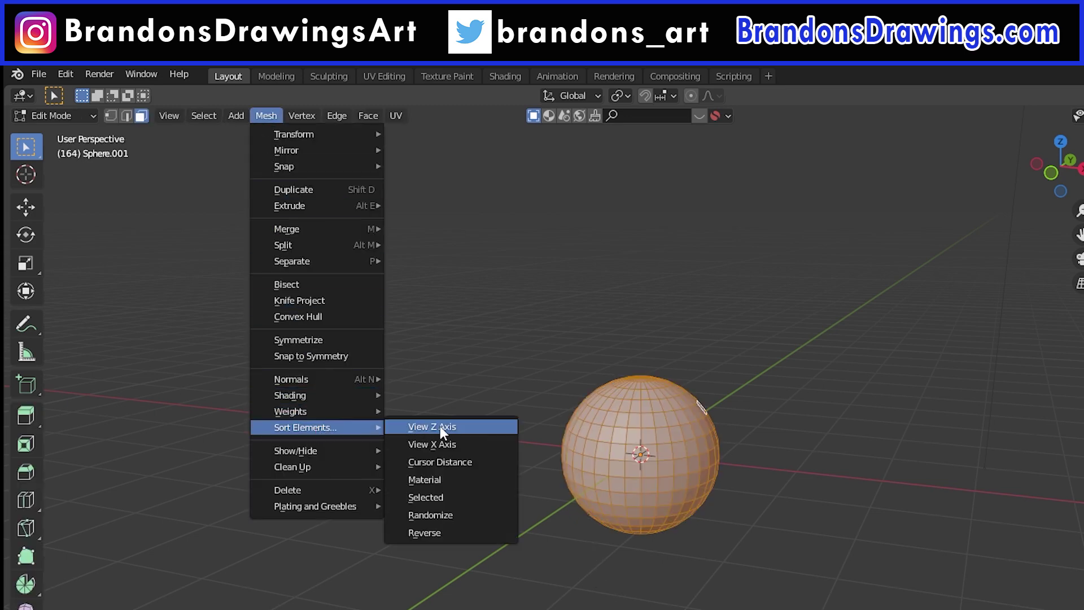
- Place the 3D cursor near the sphere's top, sort faces by Cursor Distance, and replay the build from the start
left_click(493, 462)
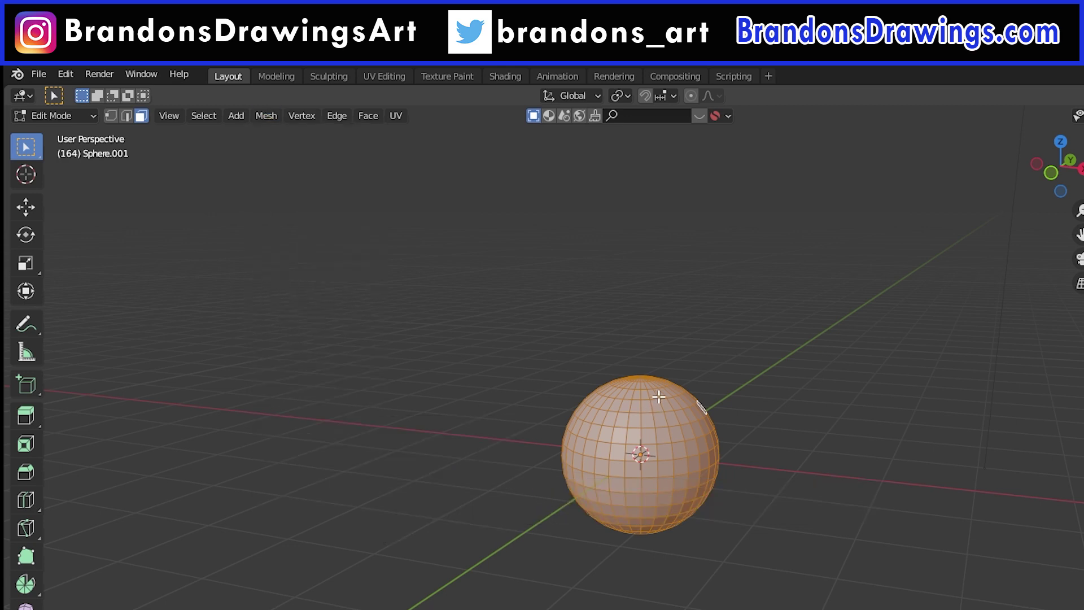
right_click(661, 404, "shift")
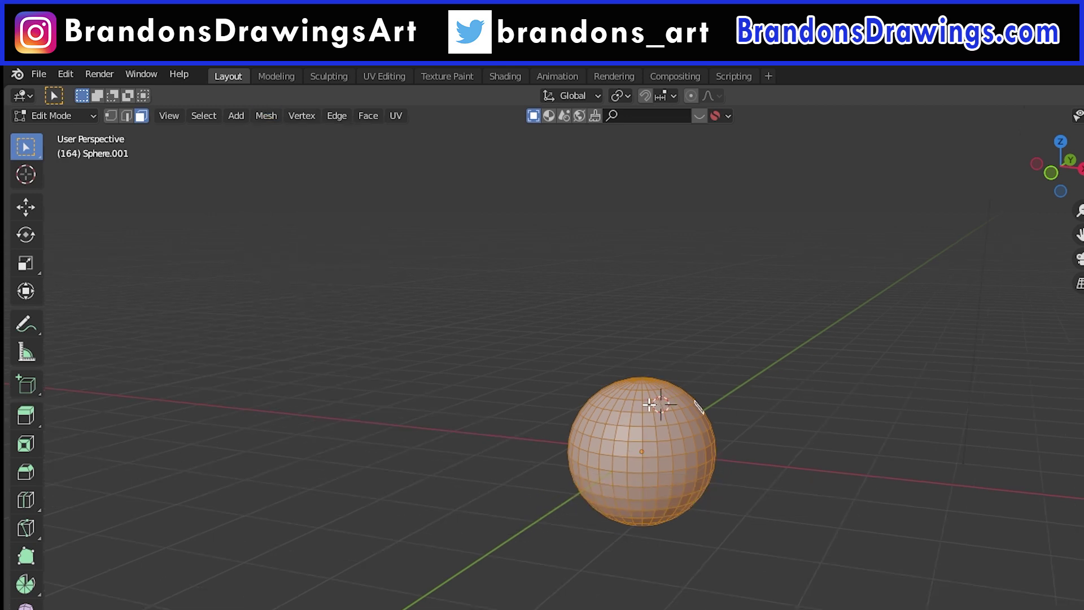
left_click(275, 115)
mouse_move(319, 423)
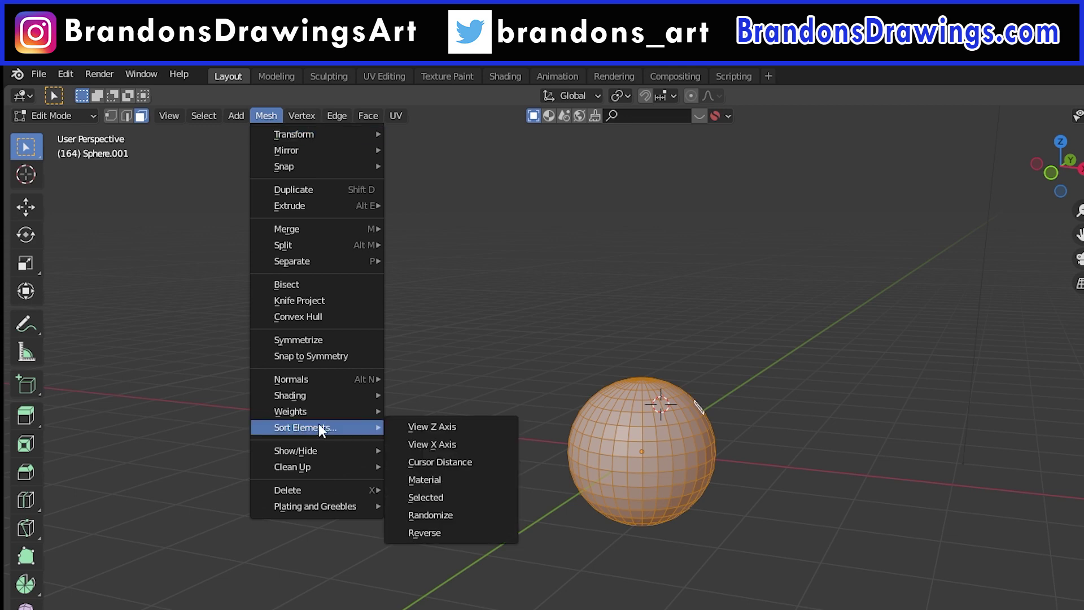
left_click(446, 459)
key("Tab")
key("shift+Left")
key("space")
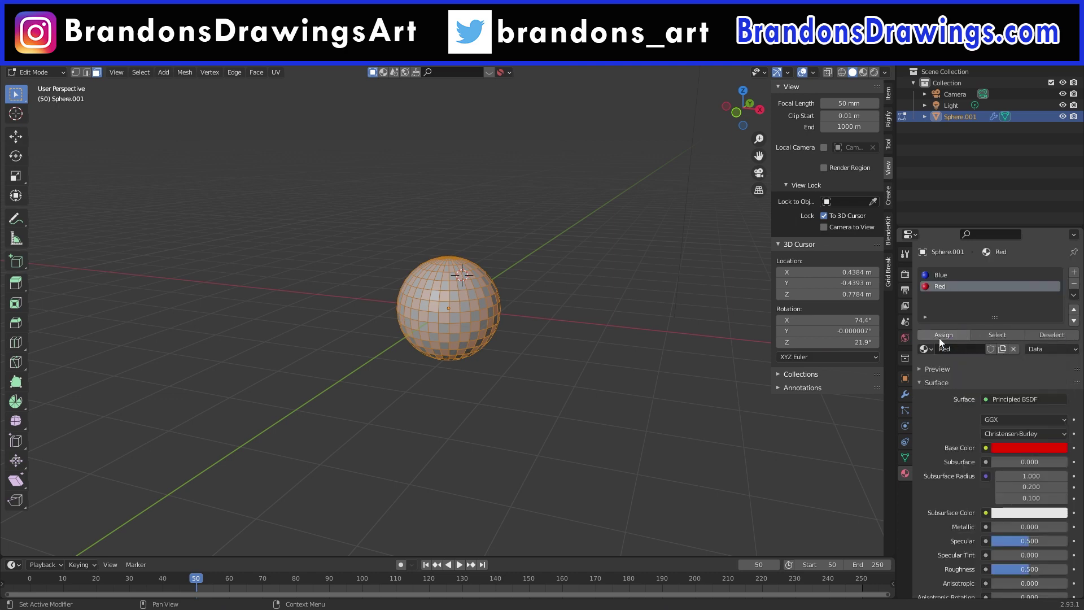
- Assign the Red material to the selected checker faces, re-sort the faces, and preview the build
left_click(941, 335)
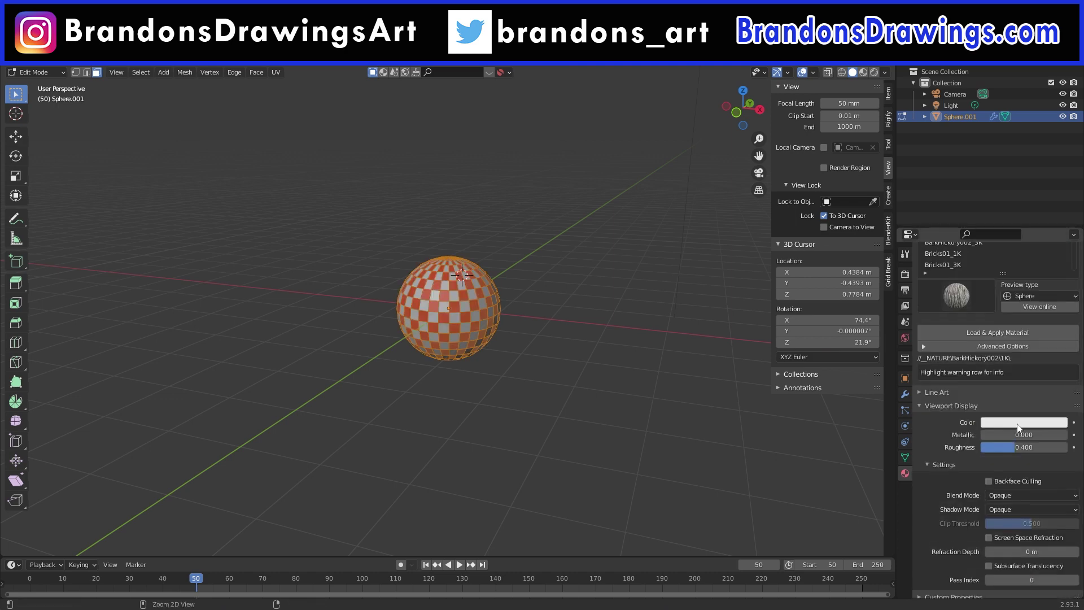
left_click(184, 73)
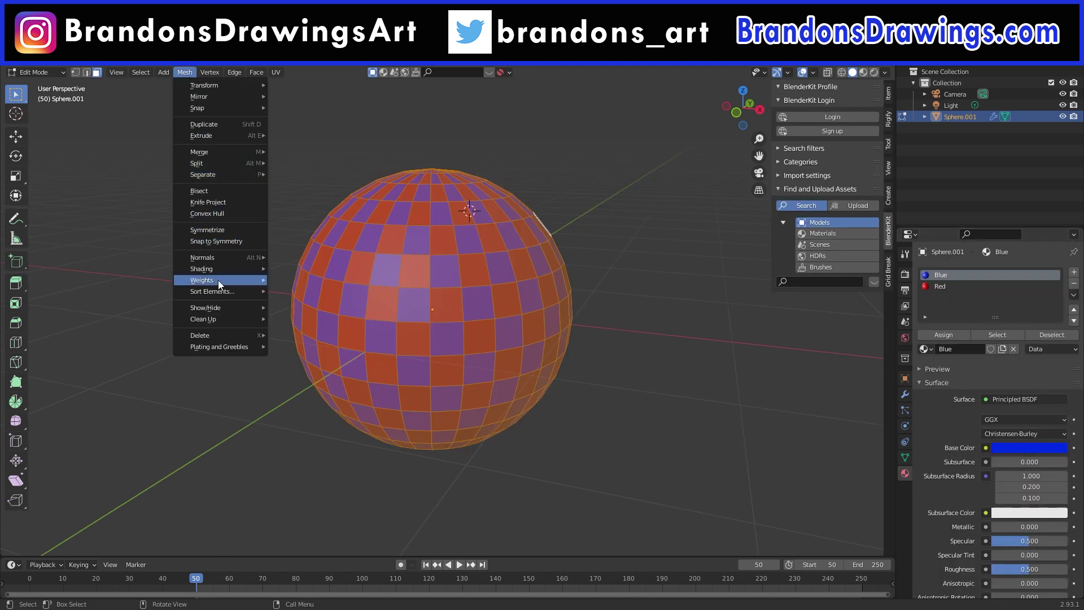
mouse_move(226, 292)
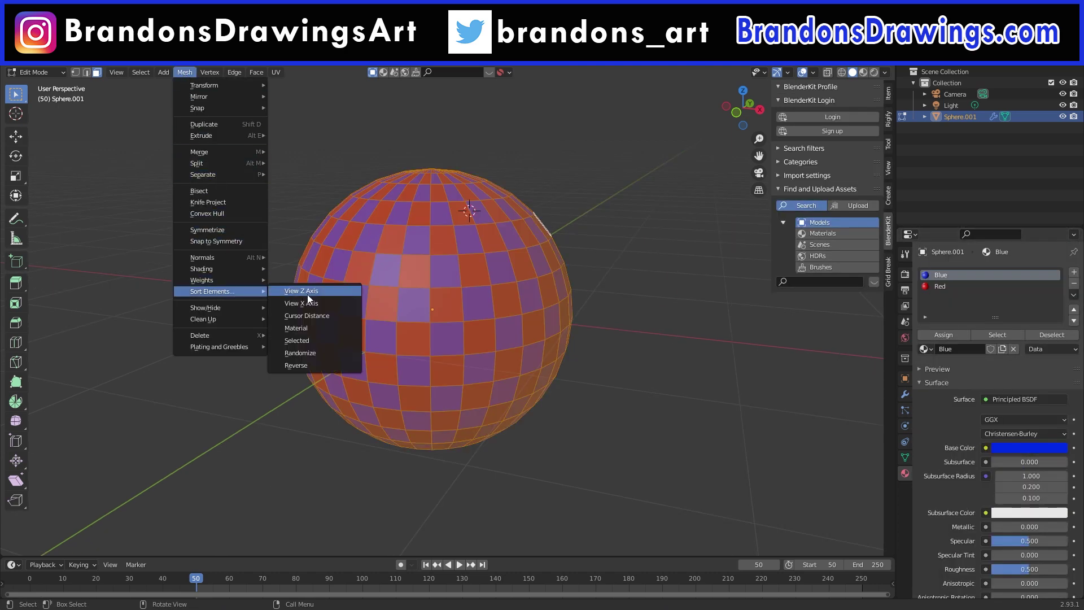
left_click(308, 292)
key("Tab")
left_click(460, 565)
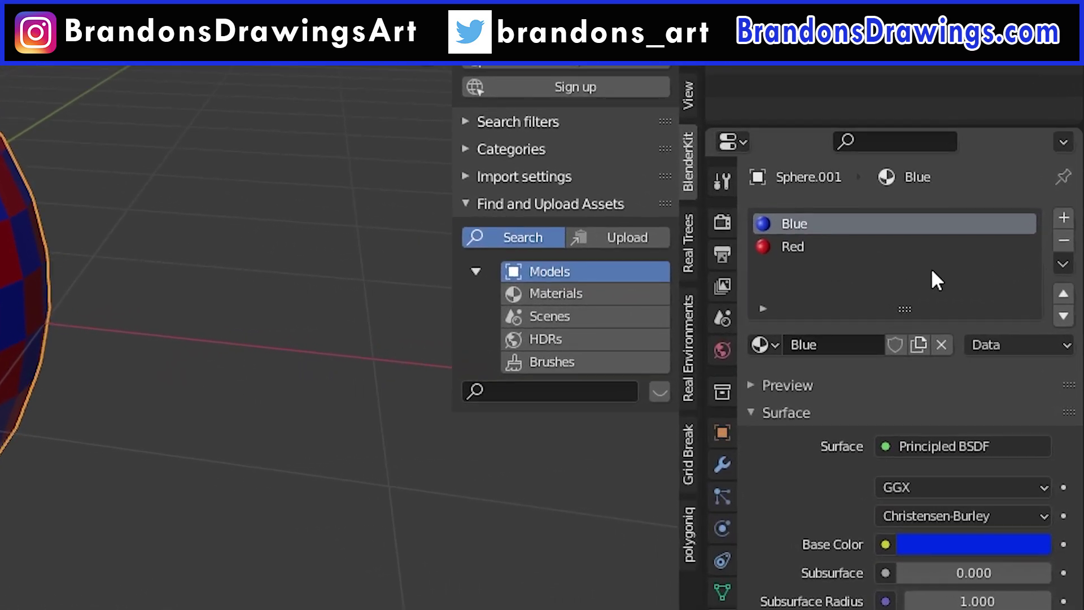
- Move the Blue material slot below Red, re-sort the mesh in Edit Mode, and preview the build
left_click(1064, 317)
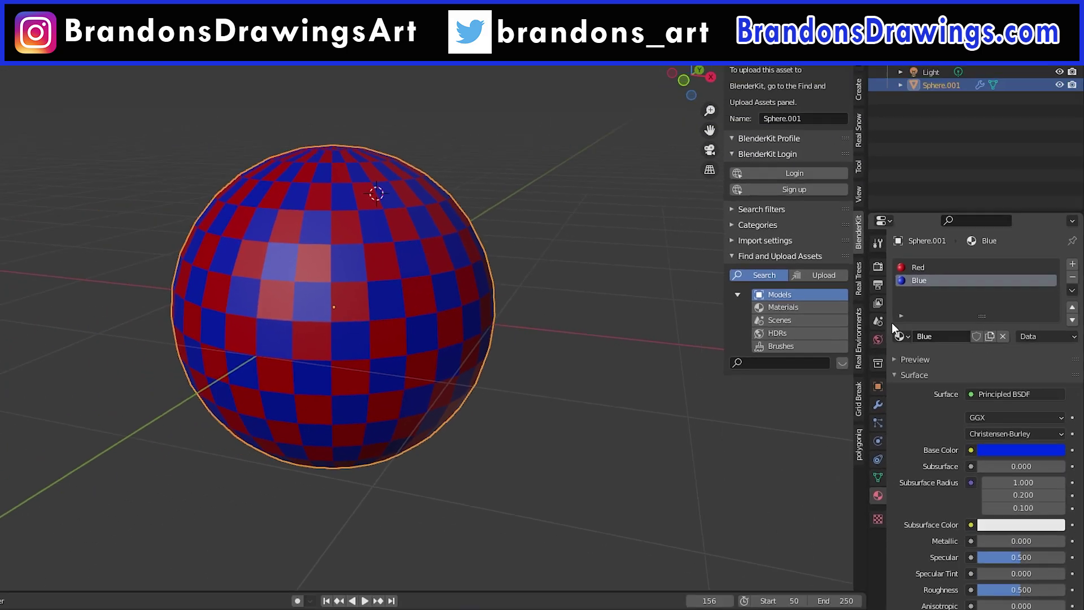
key("Tab")
left_click(185, 71)
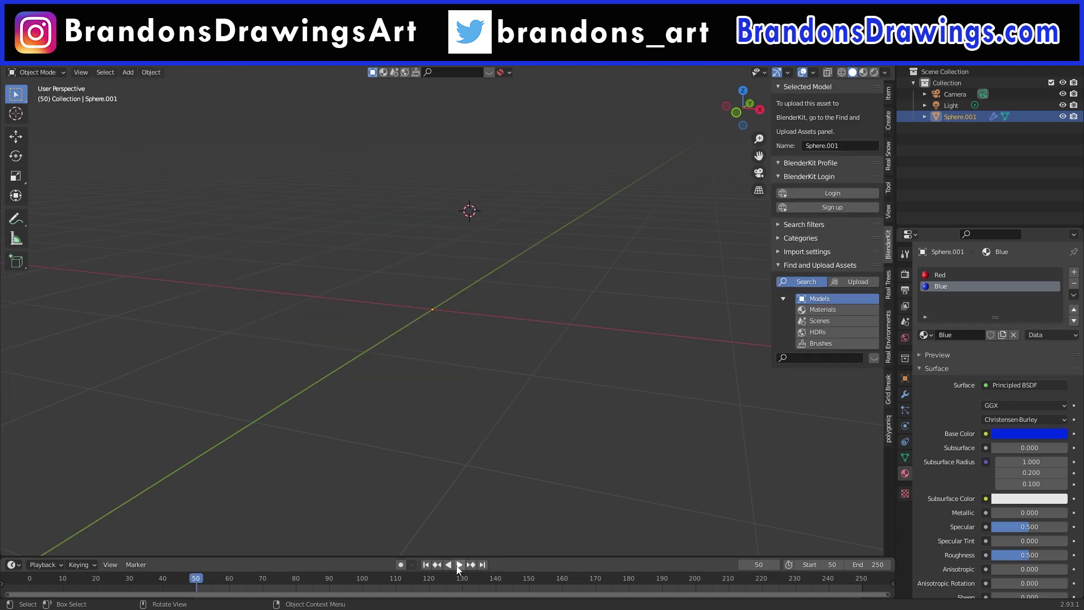
left_click(459, 564)
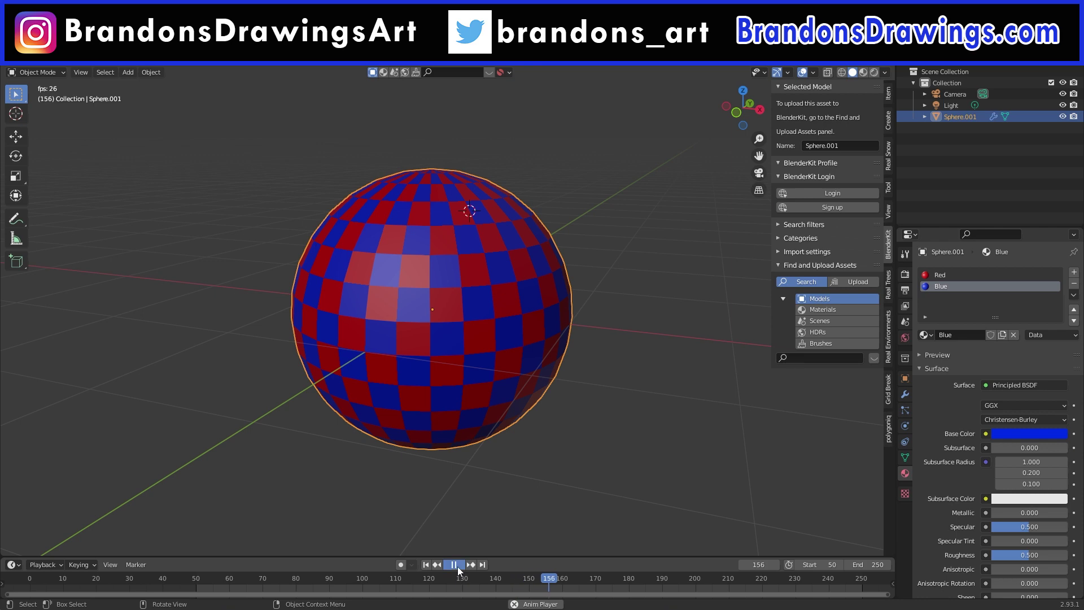
left_click(458, 567)
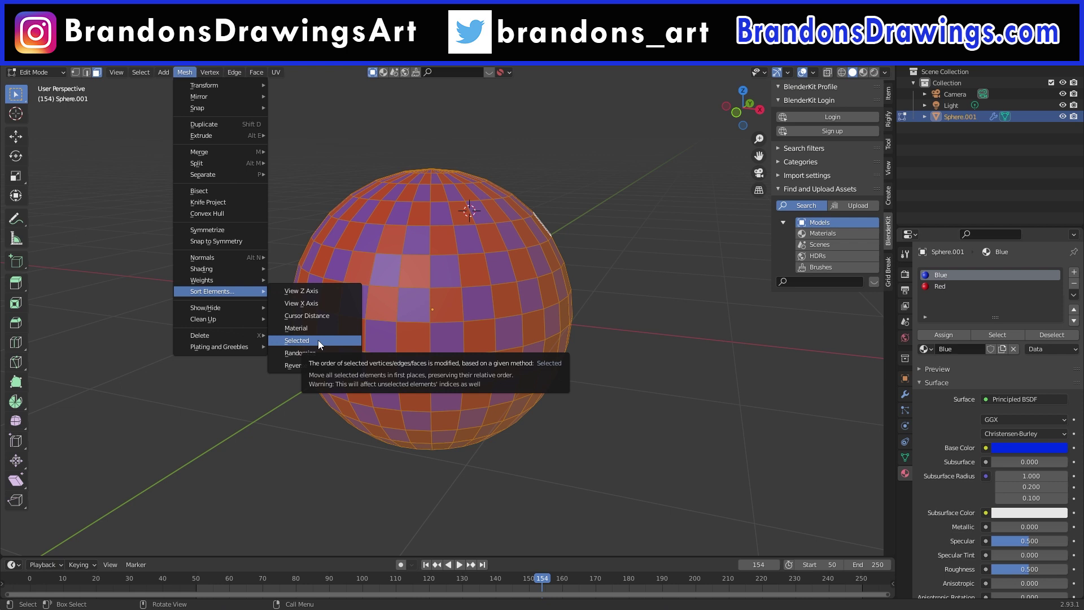
- Box-select the sphere's front faces and sort them with Sort Elements > Selected so they build first
left_click(318, 340)
left_click_drag(347, 228, 527, 405)
left_click(184, 72)
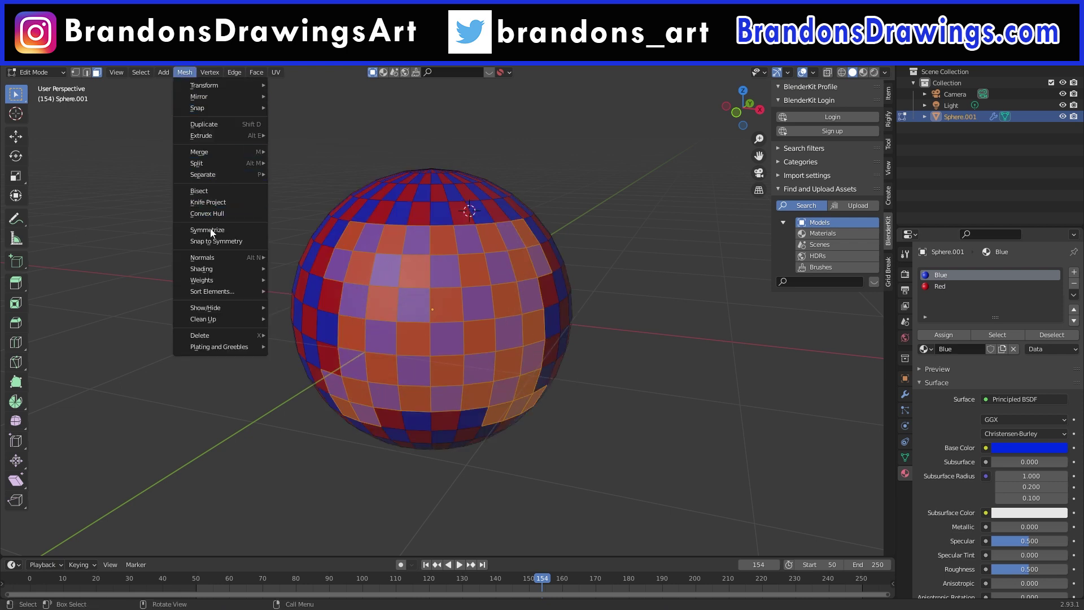
mouse_move(215, 289)
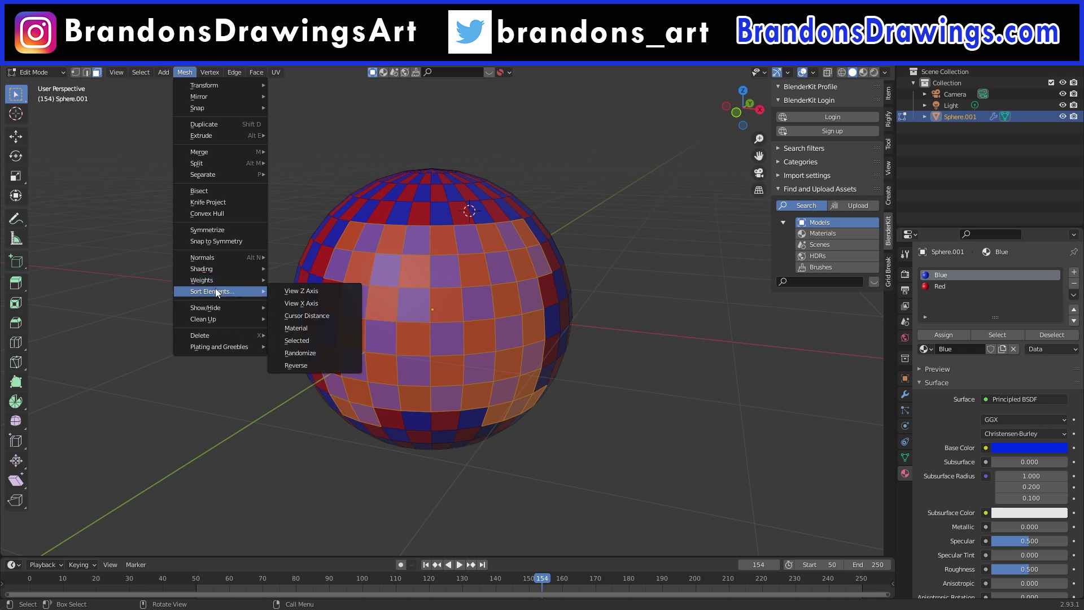
left_click(312, 340)
- Return to Object Mode and replay the build from the start frame
key("Tab")
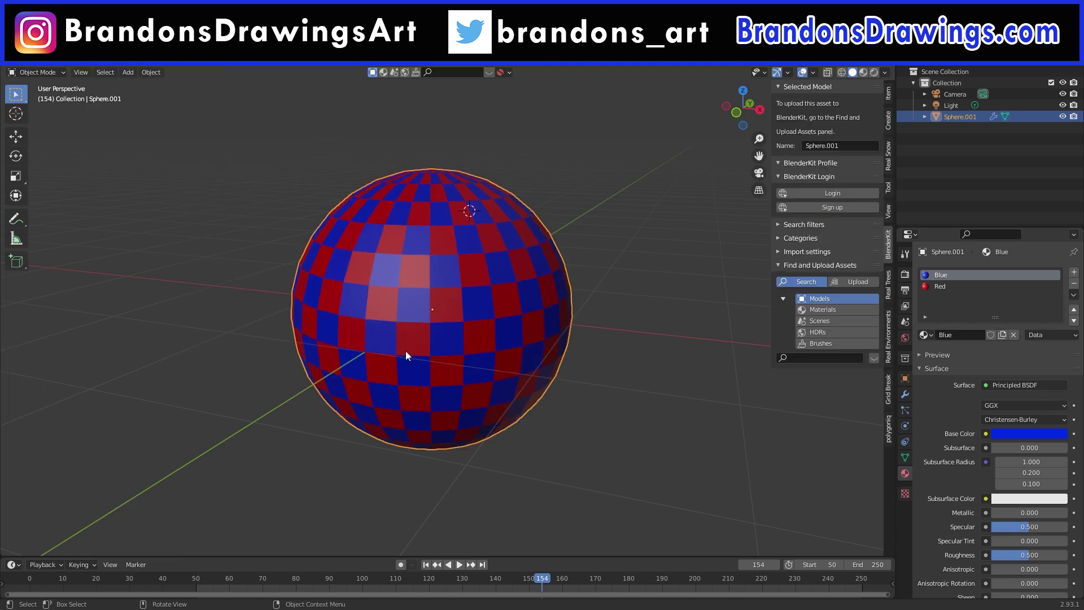
left_click(427, 564)
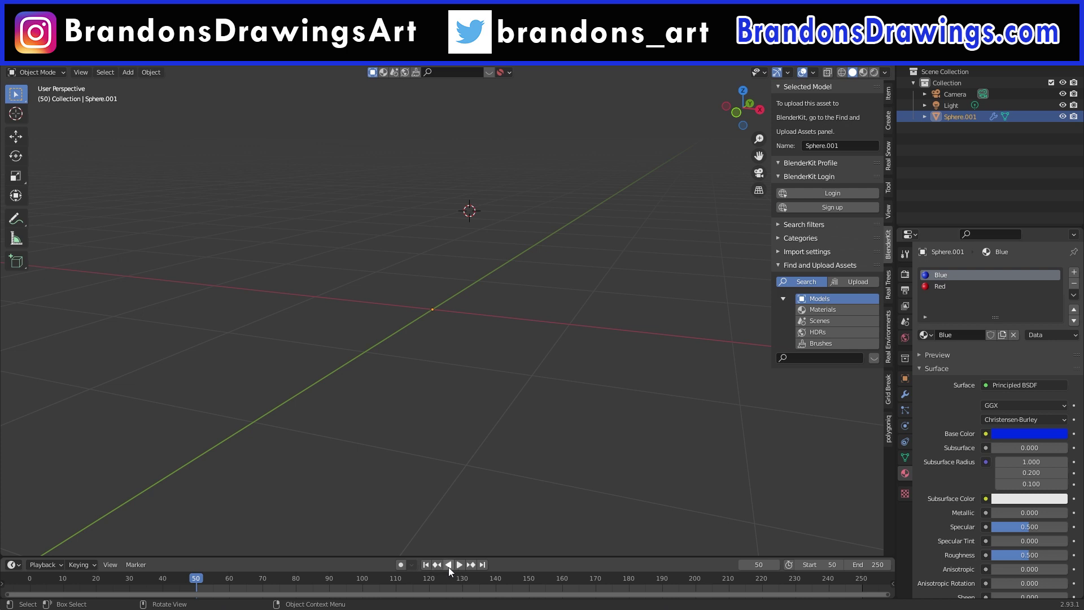
left_click(457, 565)
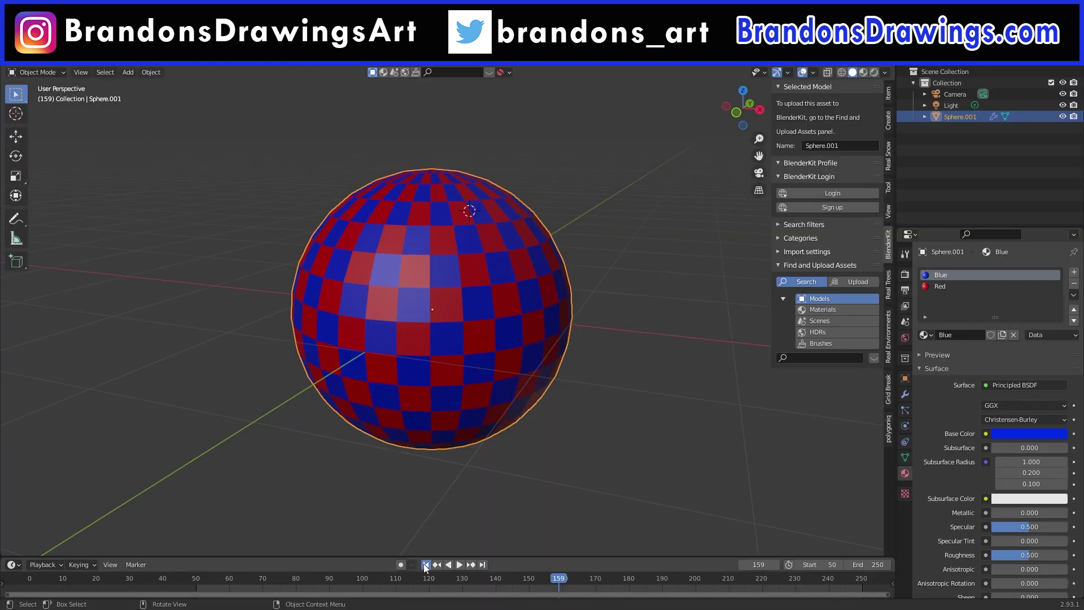
left_click(426, 565)
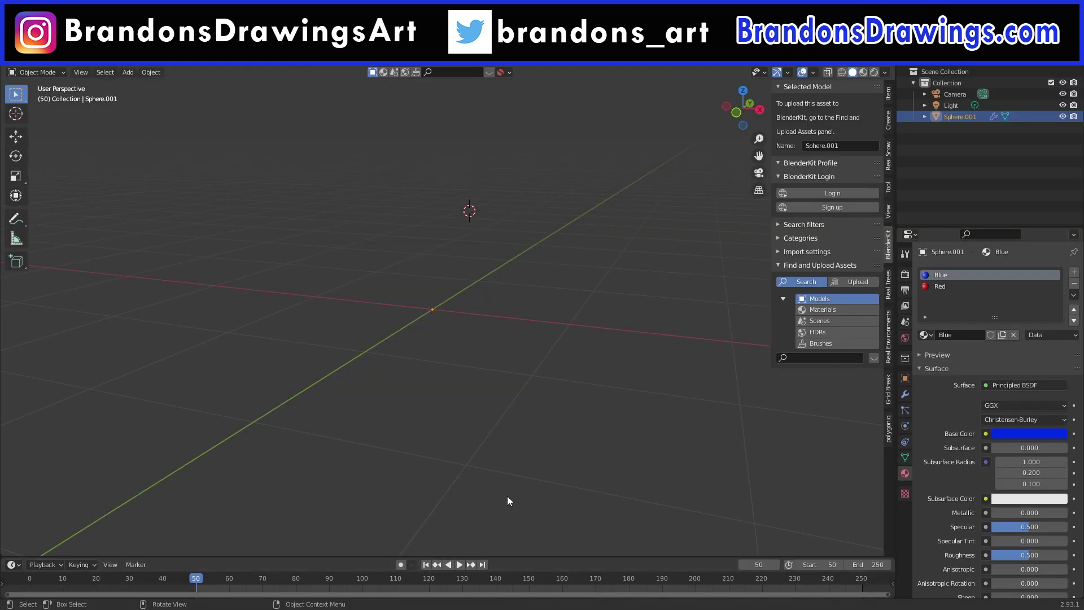
key("space")
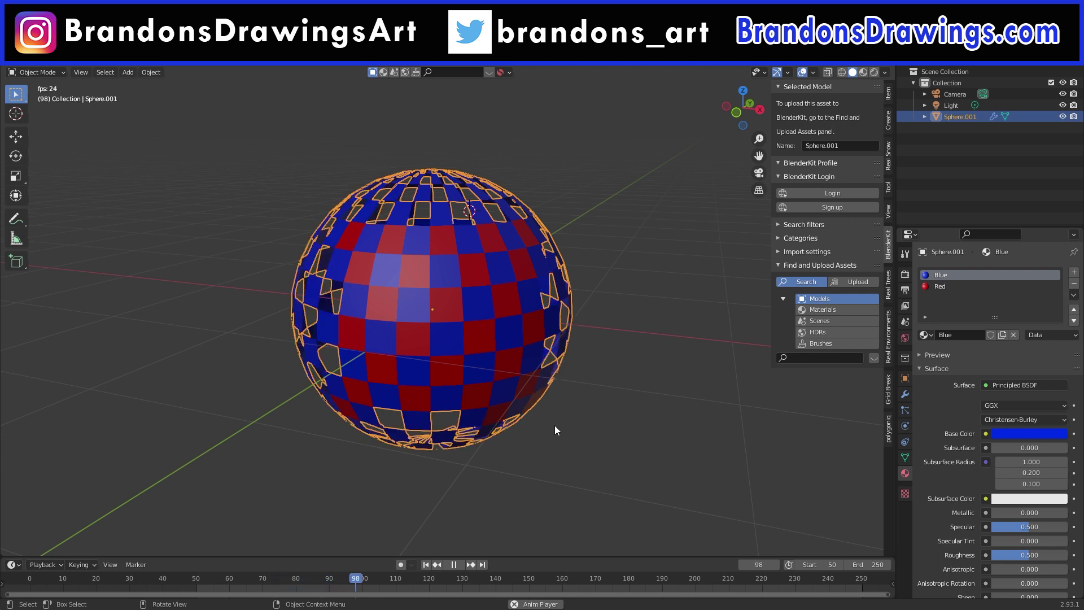
key("space")
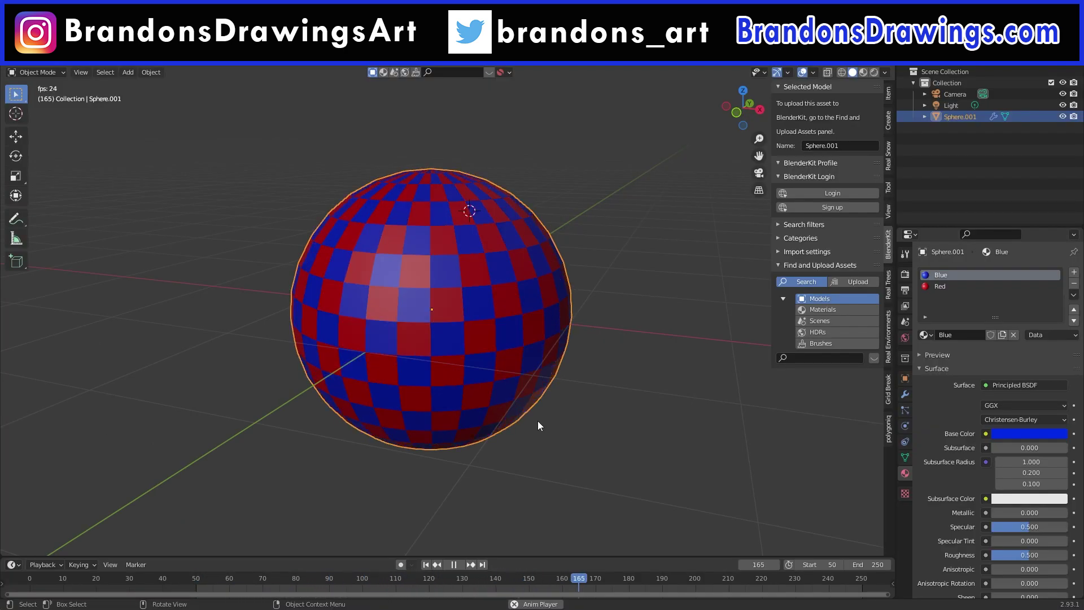
key("space")
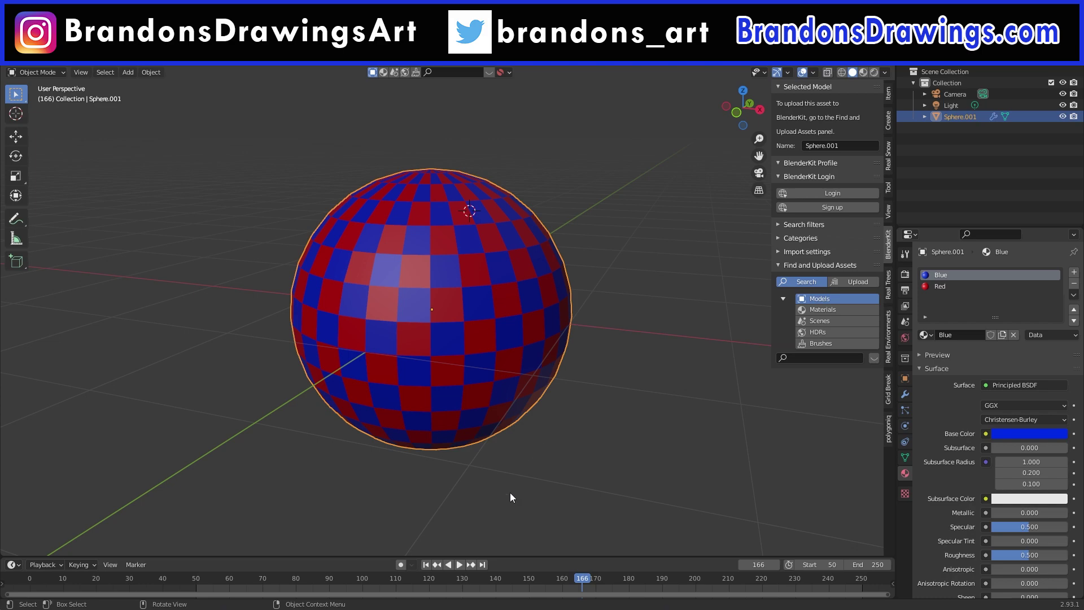
left_click(905, 395)
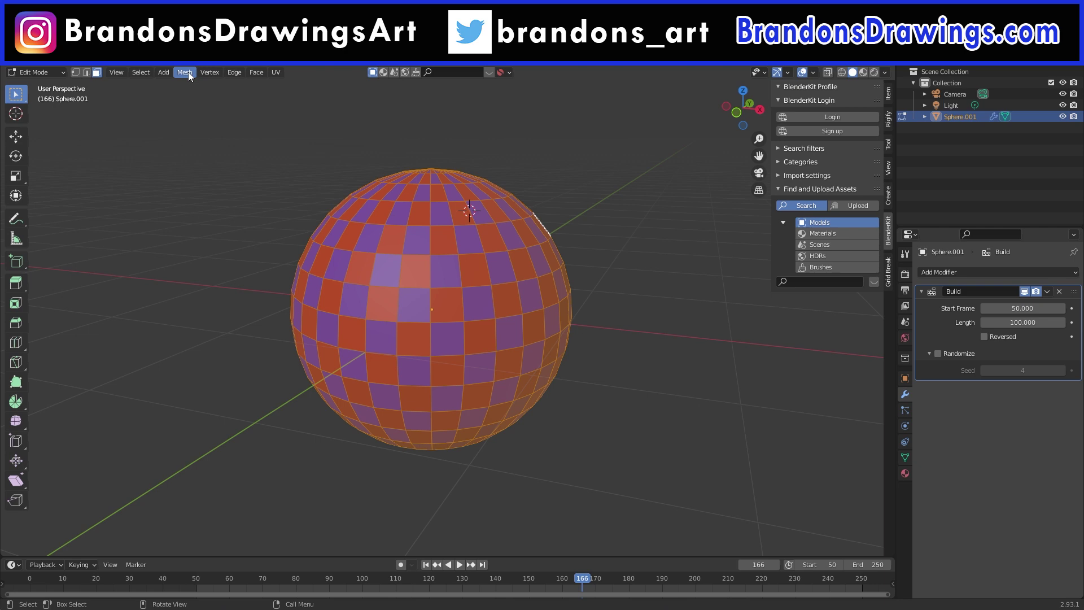
- View the sphere from the front, open Mesh > Sort Elements, then start editing the Build Start Frame
key("KP_1")
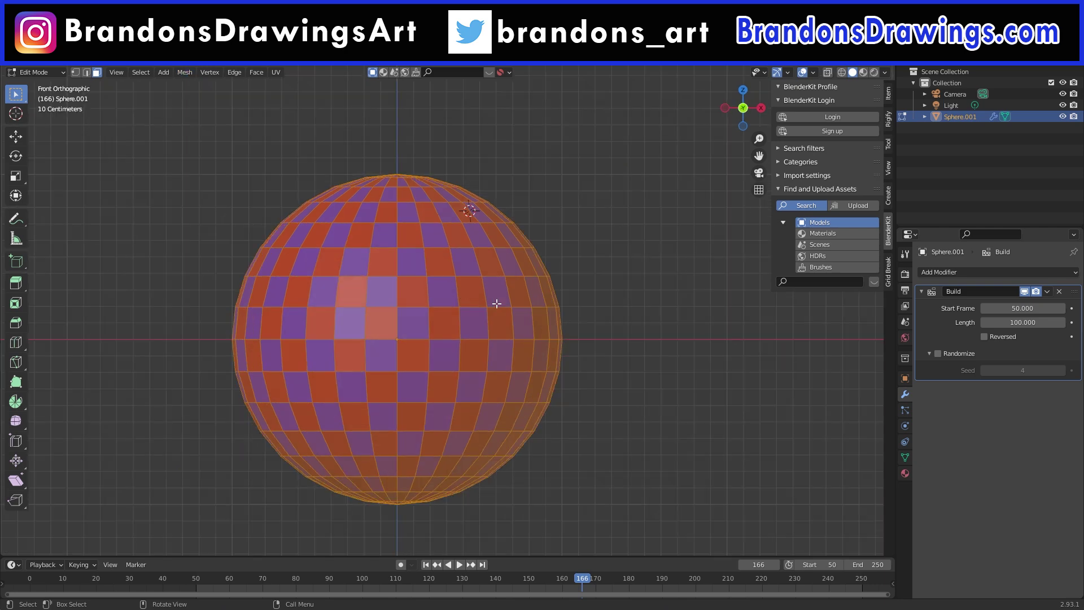
left_click(185, 72)
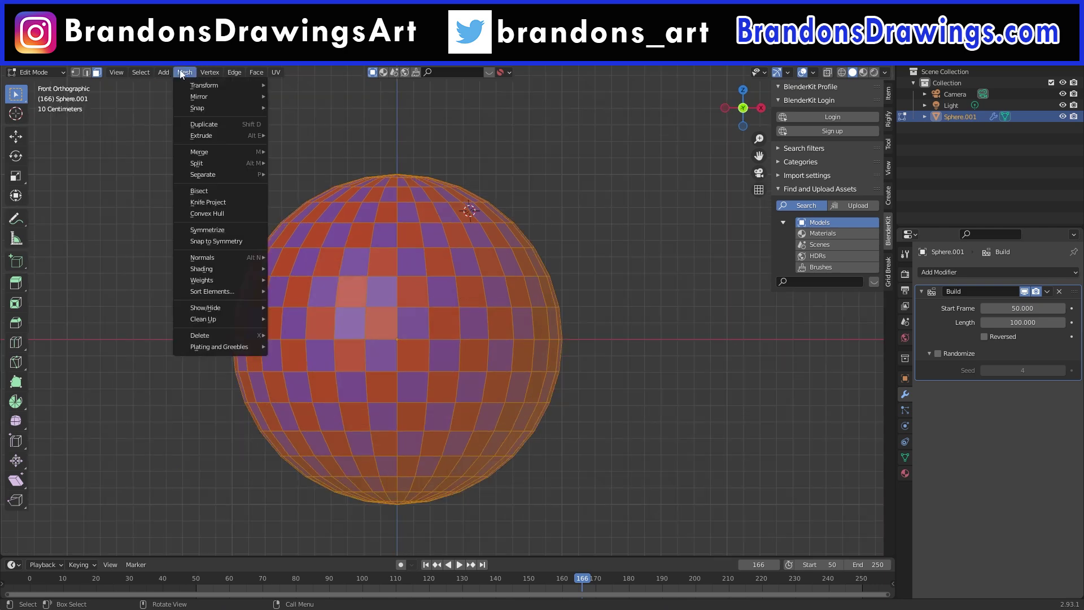
mouse_move(217, 293)
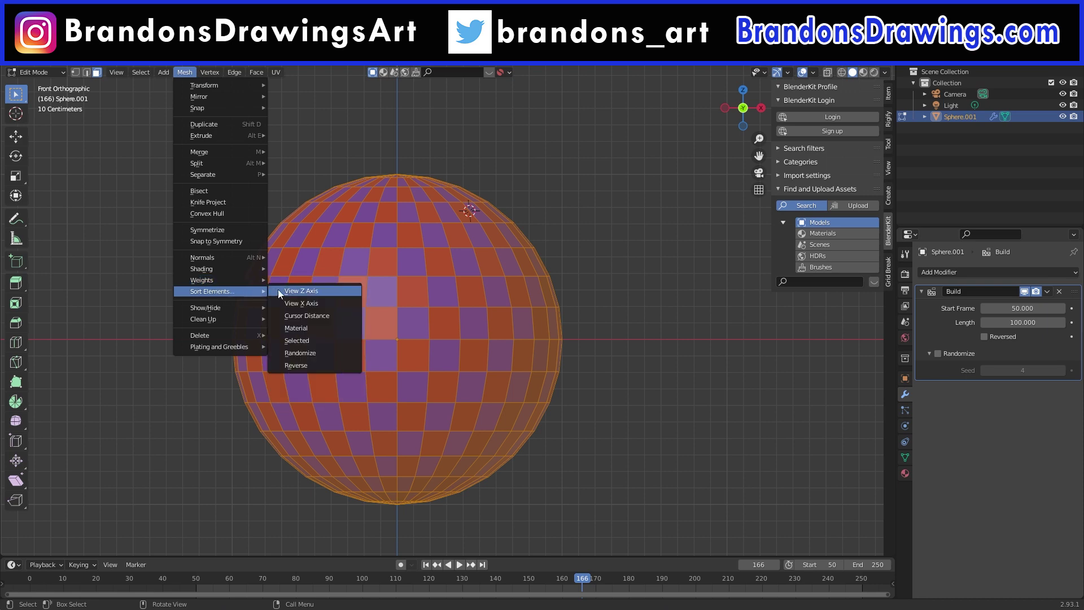
left_click(1017, 309)
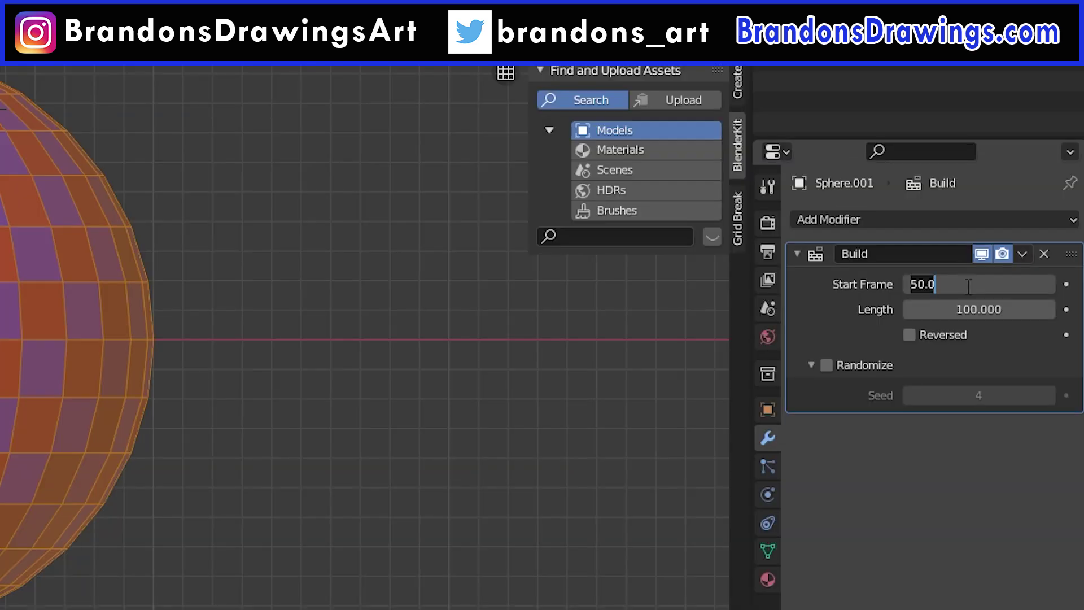
- Set the Build Start Frame to 1 and keyframe Length 100 at frames 1 and 50
type("1")
key("Return")
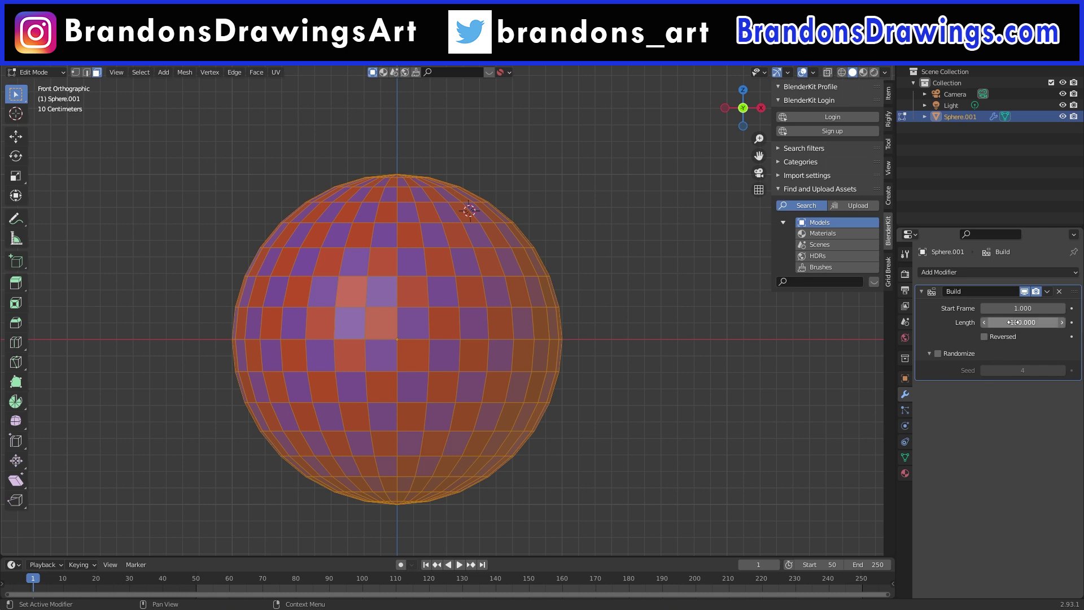
key("i")
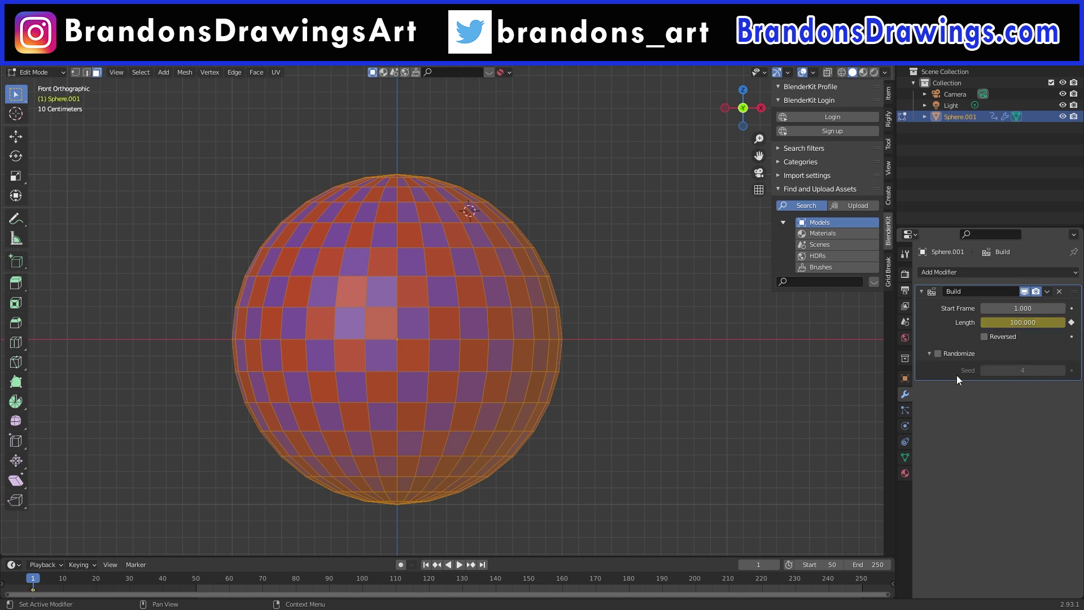
left_click(763, 565)
type("5")
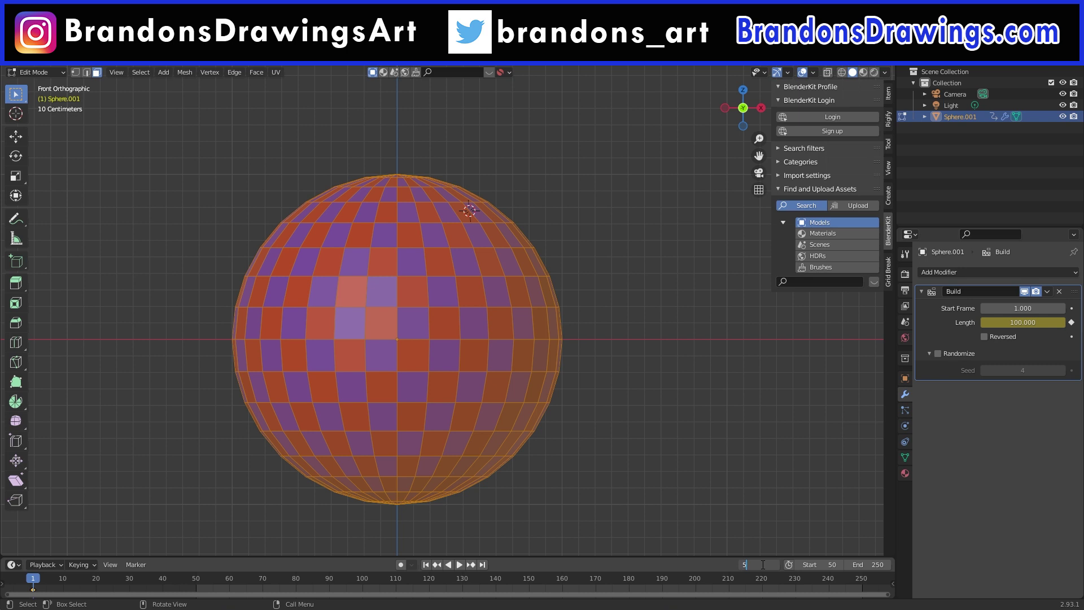
type("0")
key("Return")
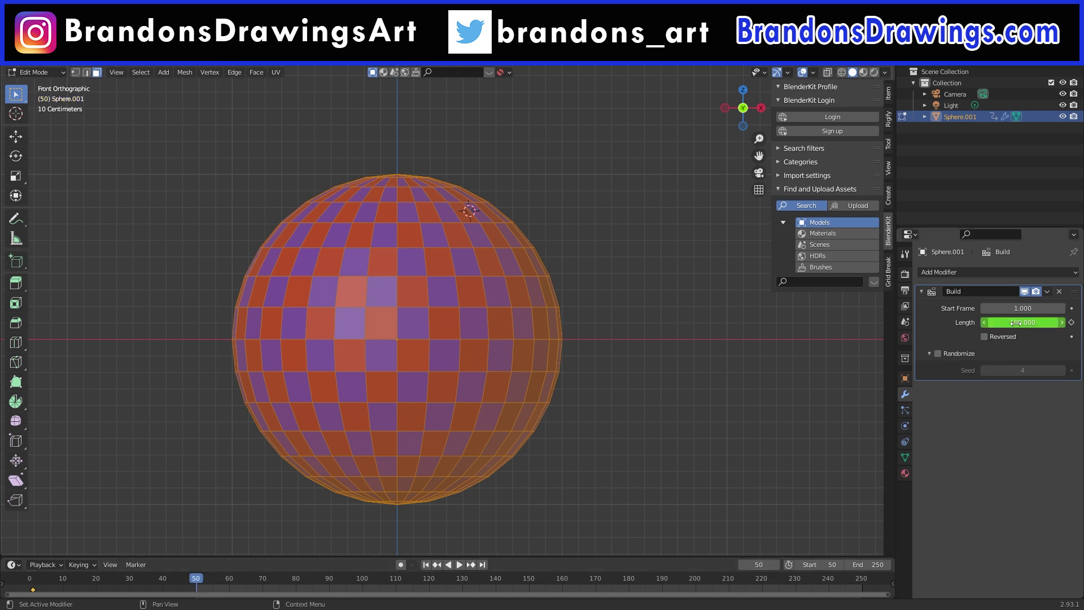
key("i")
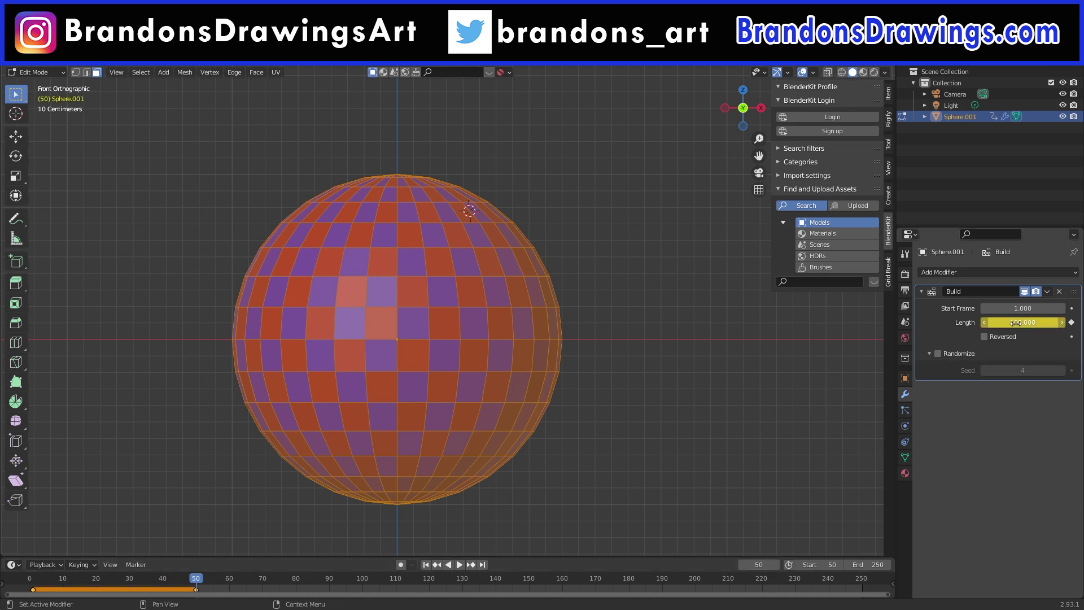
- At frame 100, set the Build Length to 50 and keyframe it
left_click(757, 565)
type("100")
key("Return")
left_click(1015, 321)
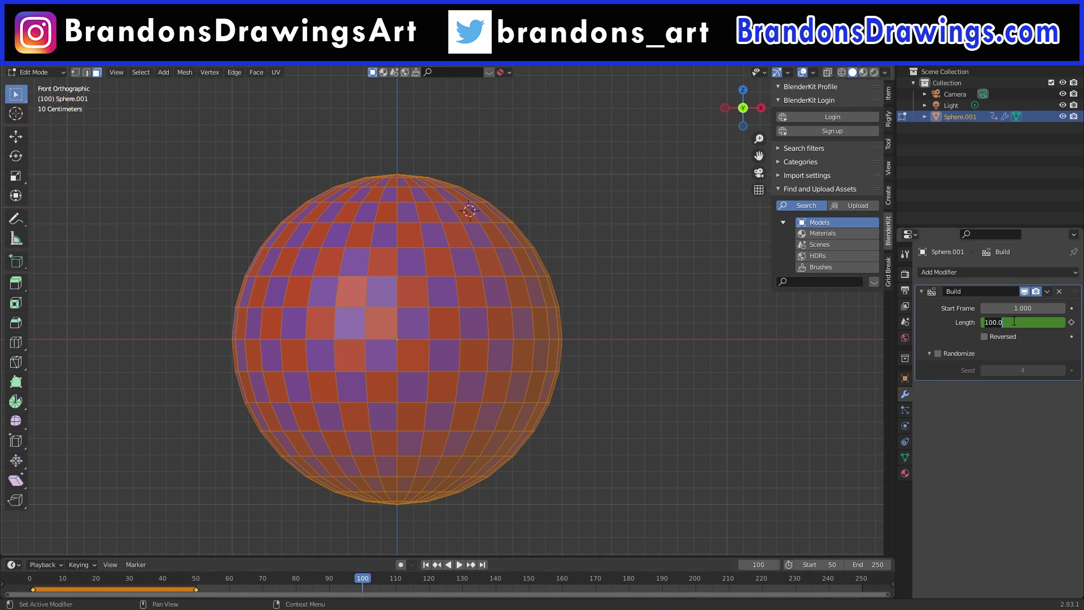
key("Return")
key("i")
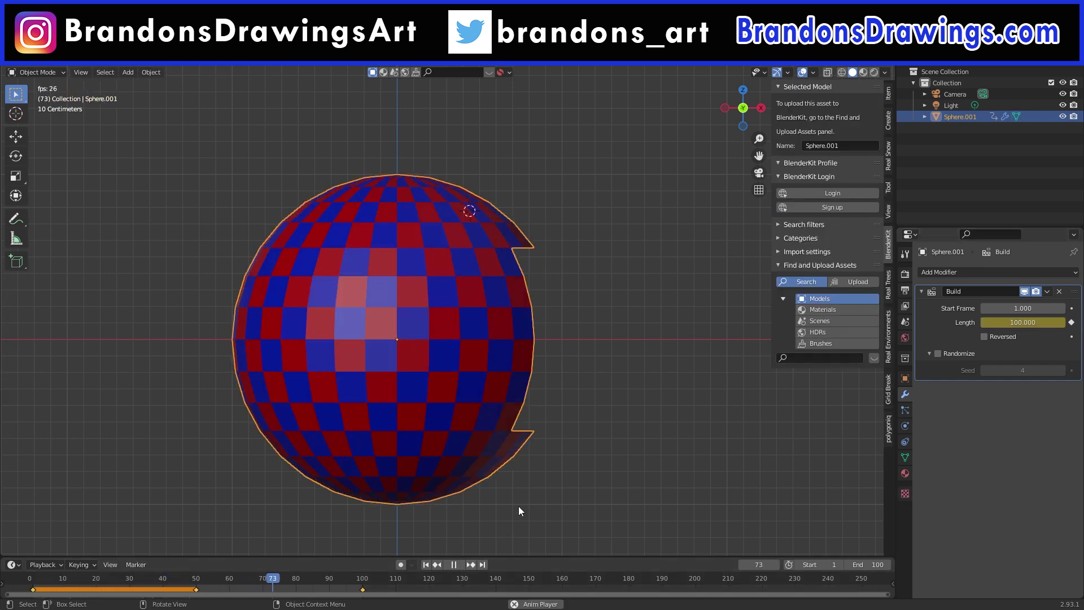
- Stop playback and compare the build at frame 50 (half built) and frame 75 (complete)
key("space")
left_click(762, 565)
type("50")
key("Return")
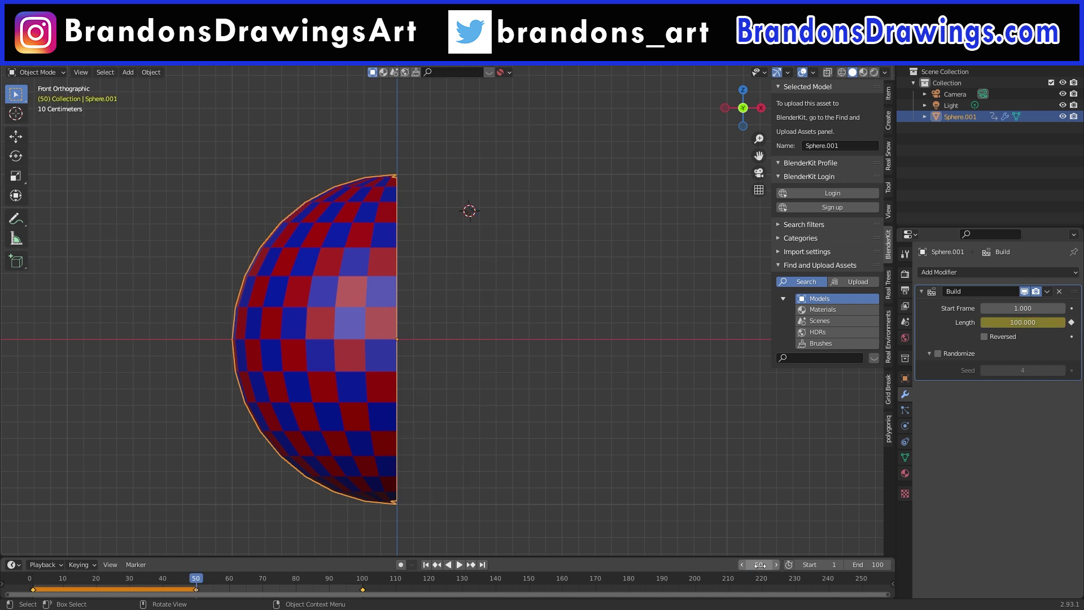
left_click(761, 564)
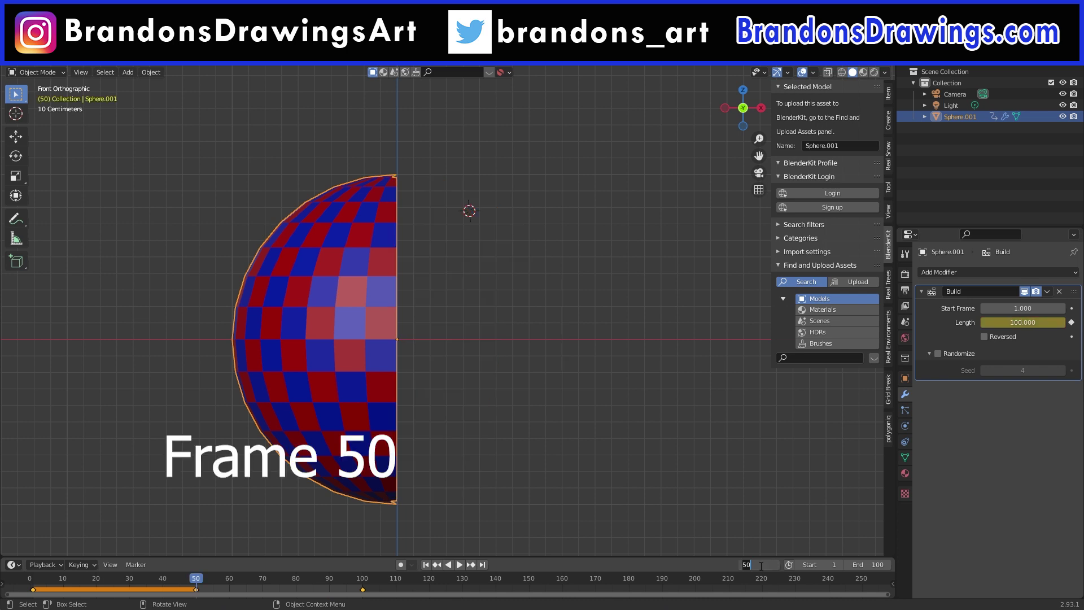
key("Return")
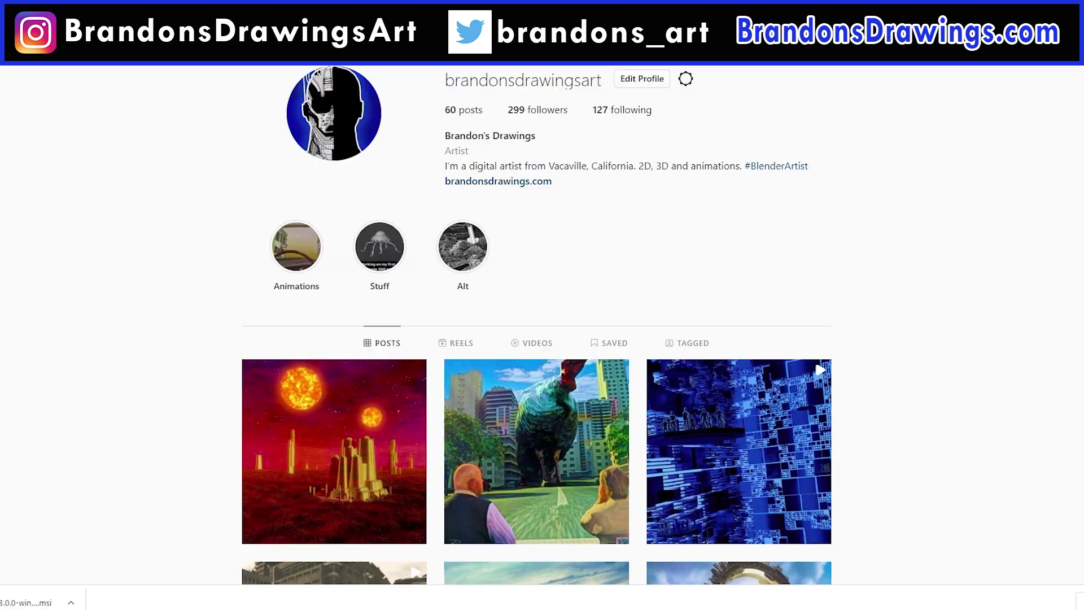
scroll(537, 325, "down", 9)
scroll(537, 324, "down", 15)
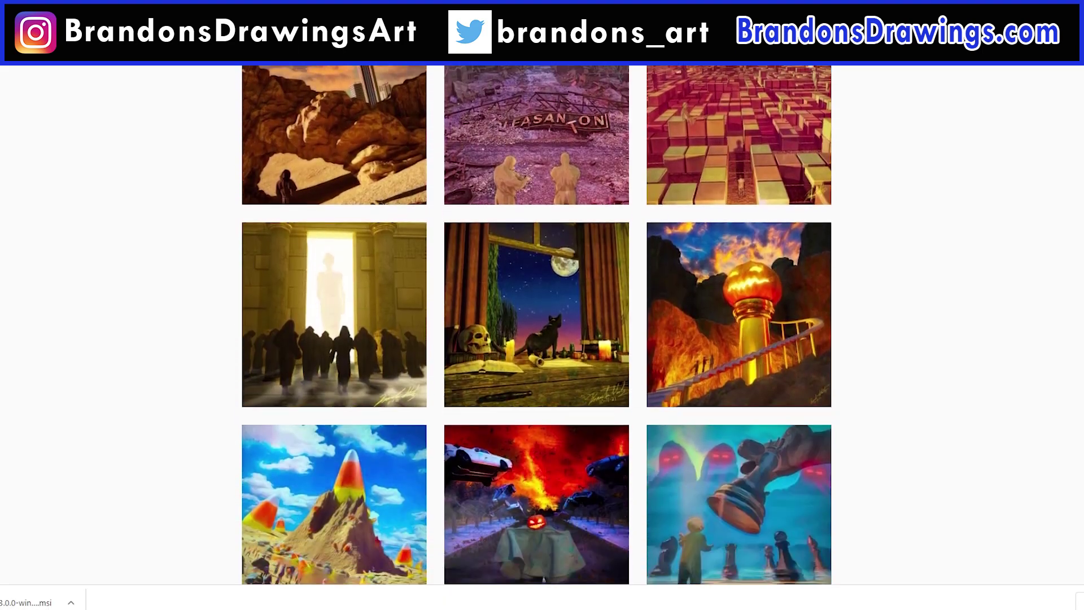